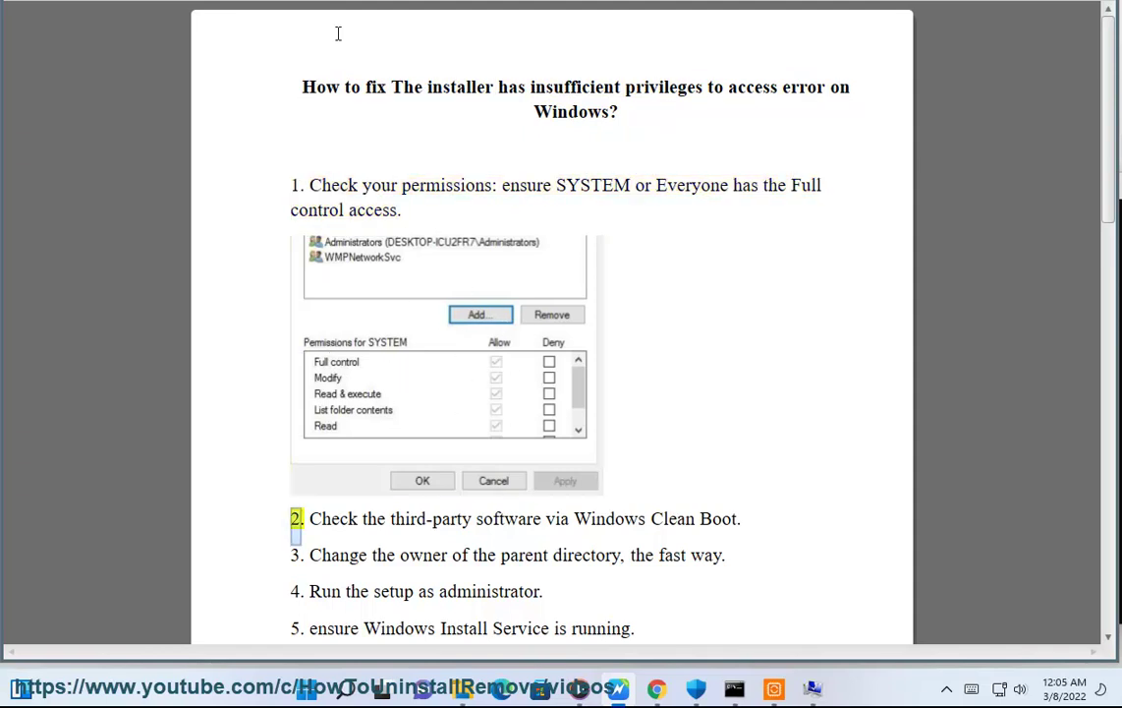
Open the Desktop in File Explorer, check its properties without changes, then right-click New folder.
{"action": "left_click", "coordinate": [462, 690]}
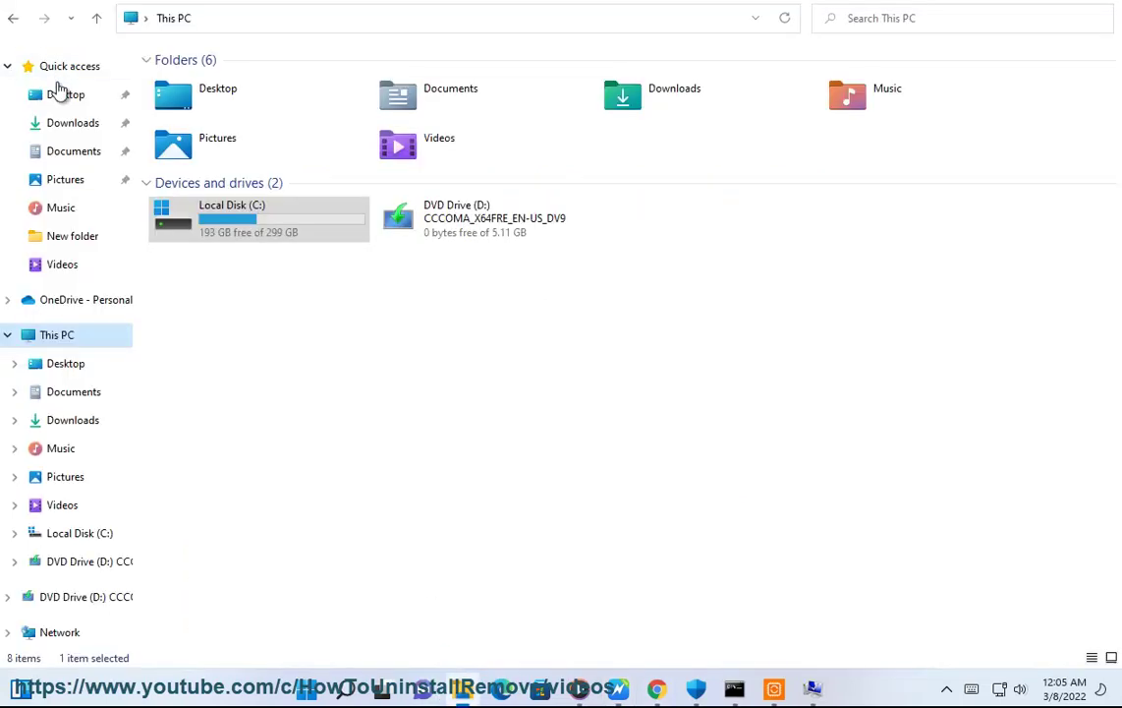
{"action": "left_click", "coordinate": [59, 94]}
{"action": "right_click", "coordinate": [238, 118]}
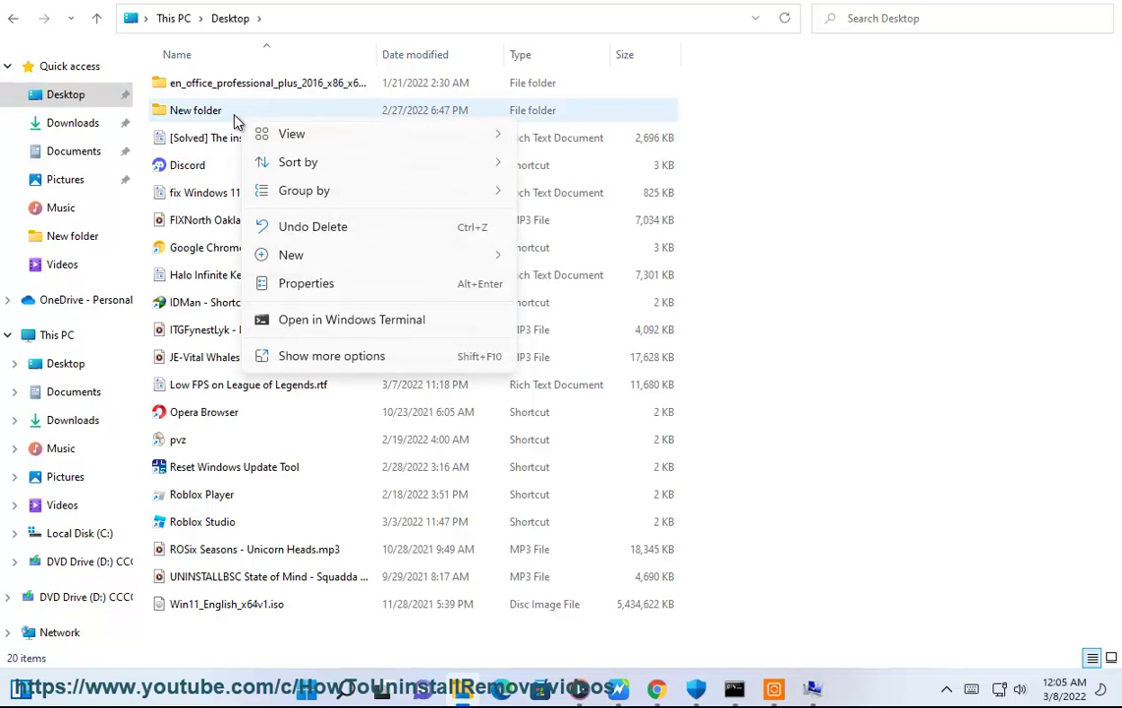
{"action": "left_click", "coordinate": [299, 282]}
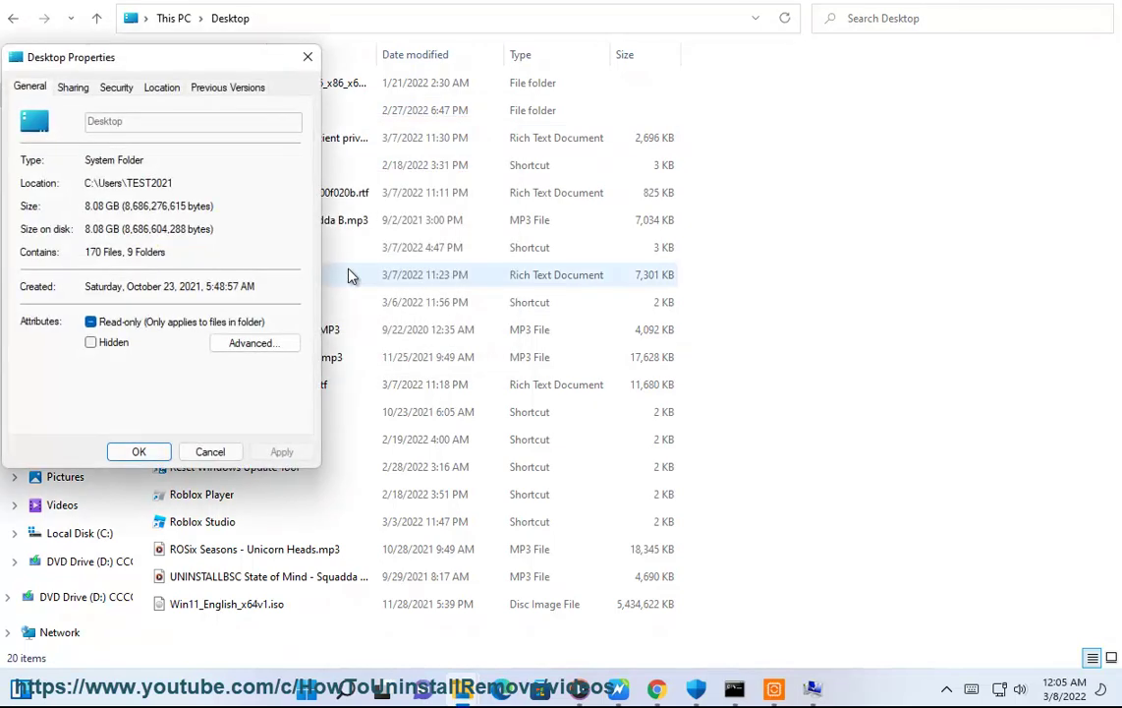
{"action": "left_click_drag", "start_coordinate": [160, 37], "coordinate": [632, 171]}
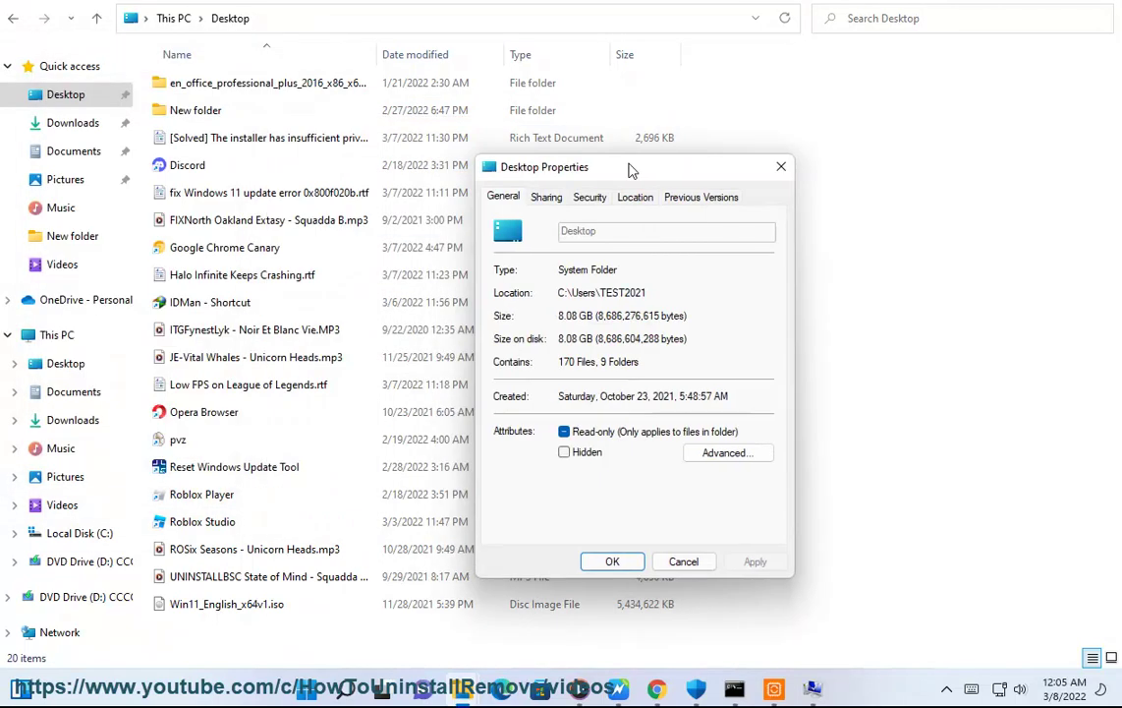
{"action": "left_click", "coordinate": [782, 167]}
{"action": "right_click", "coordinate": [200, 116]}
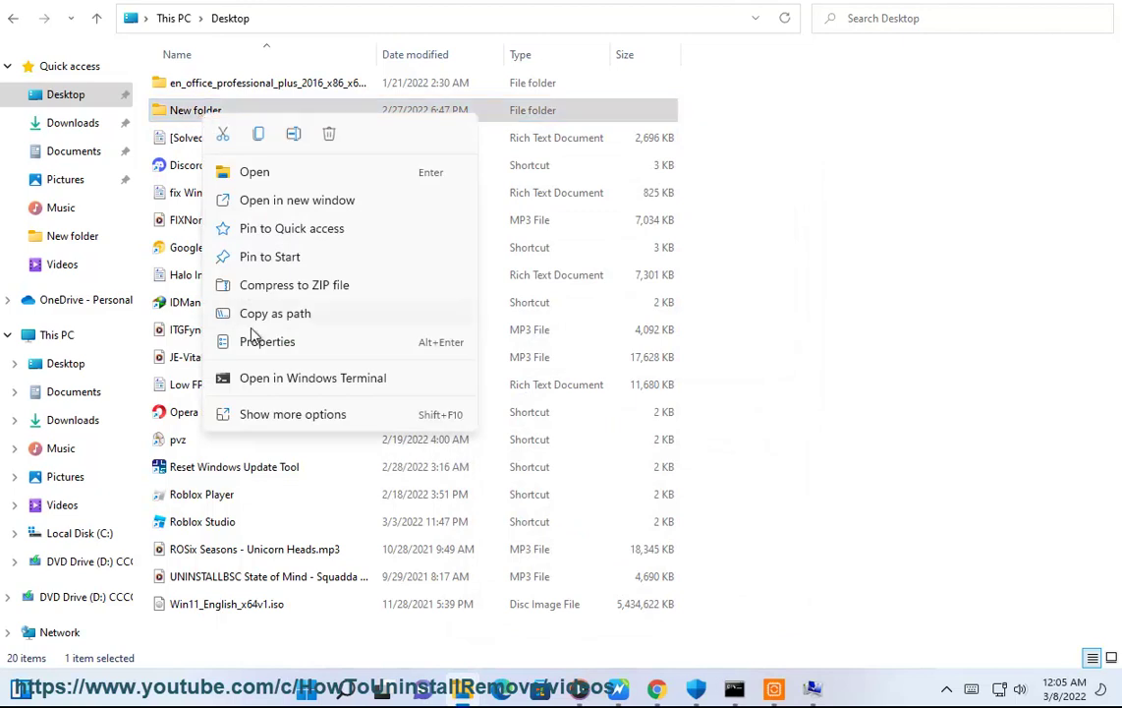
Open New folder's Properties on the Security tab and select SYSTEM to view its full control.
{"action": "left_click", "coordinate": [253, 341]}
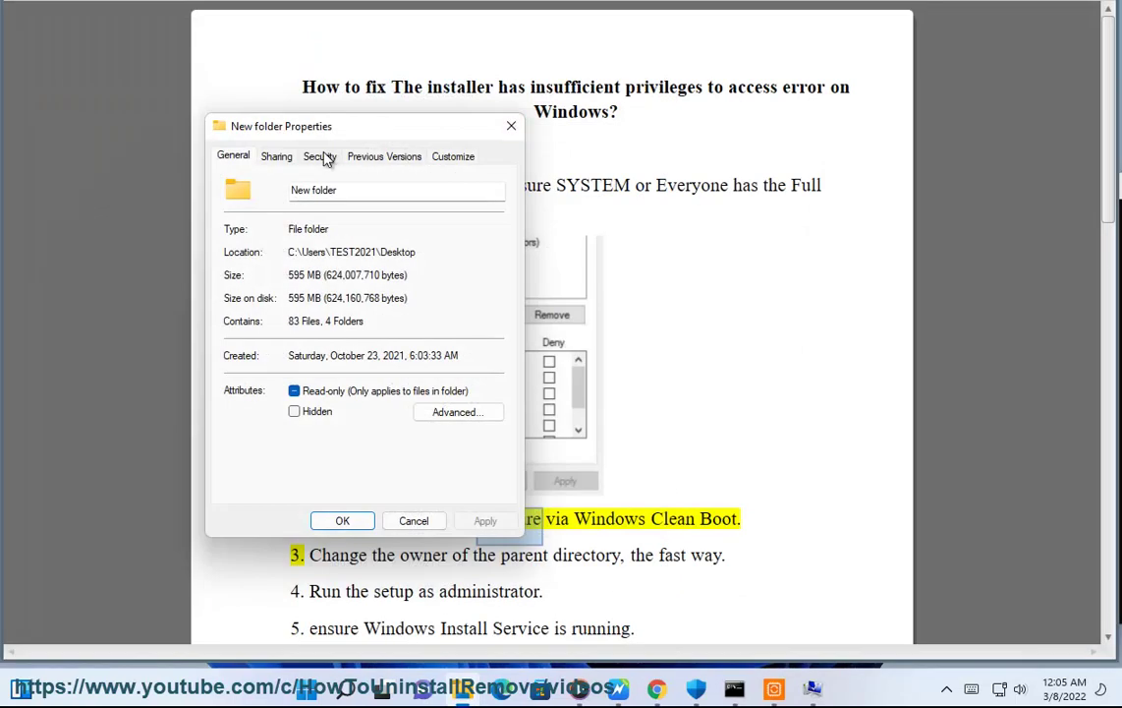
{"action": "left_click", "coordinate": [826, 236]}
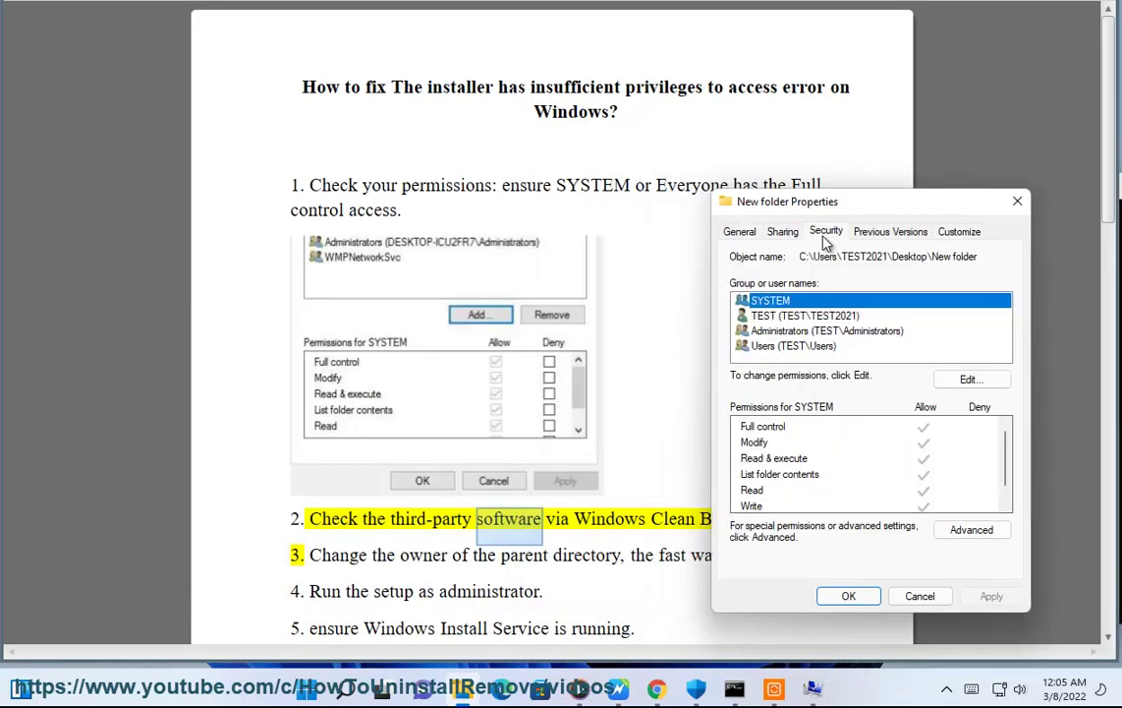
{"action": "left_click", "coordinate": [889, 430]}
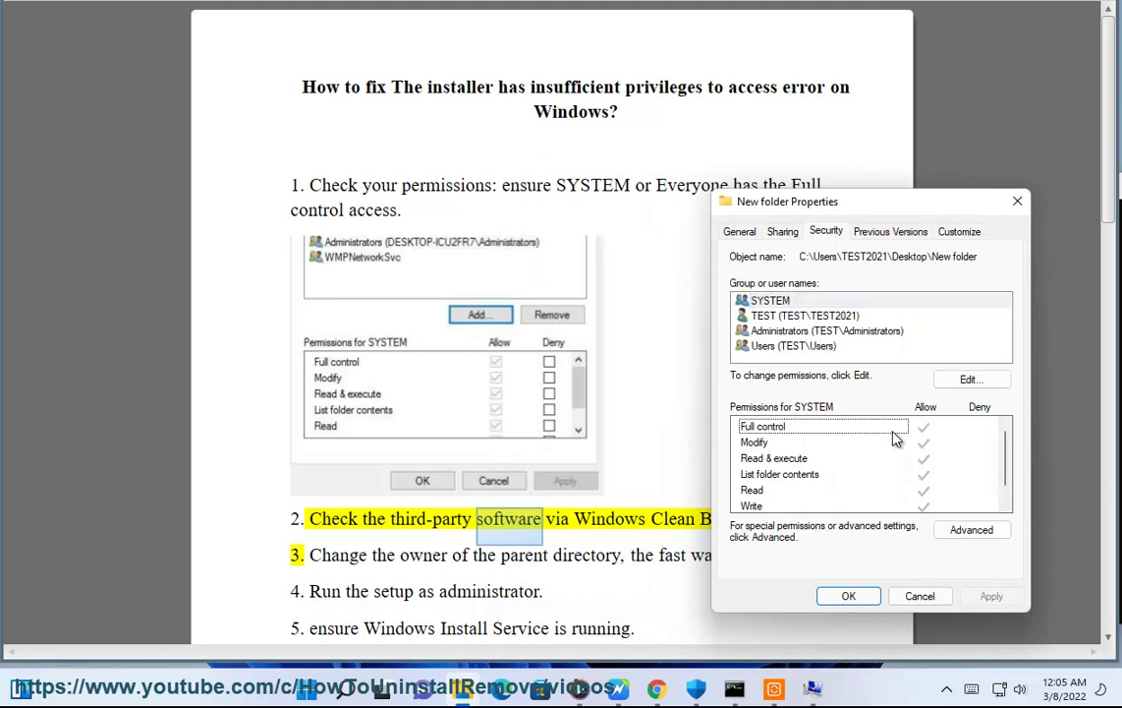
Add the Everyone group to New folder's permissions list.
{"action": "left_click", "coordinate": [782, 303]}
{"action": "left_click", "coordinate": [971, 379]}
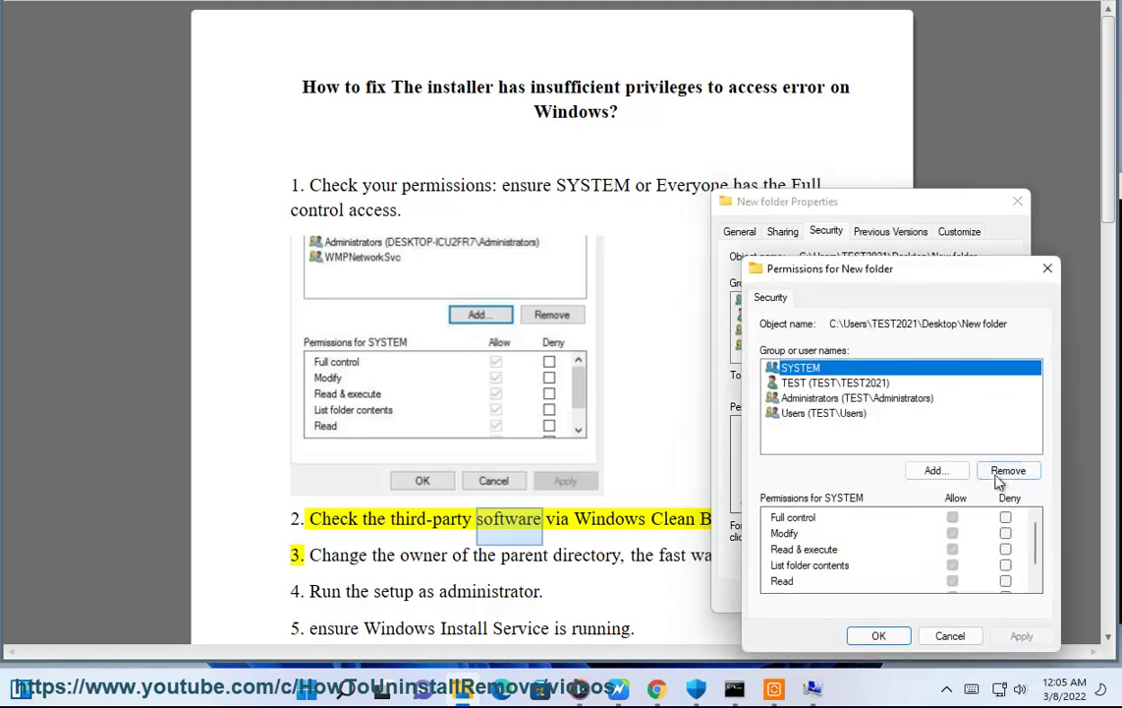
{"action": "left_click", "coordinate": [937, 470]}
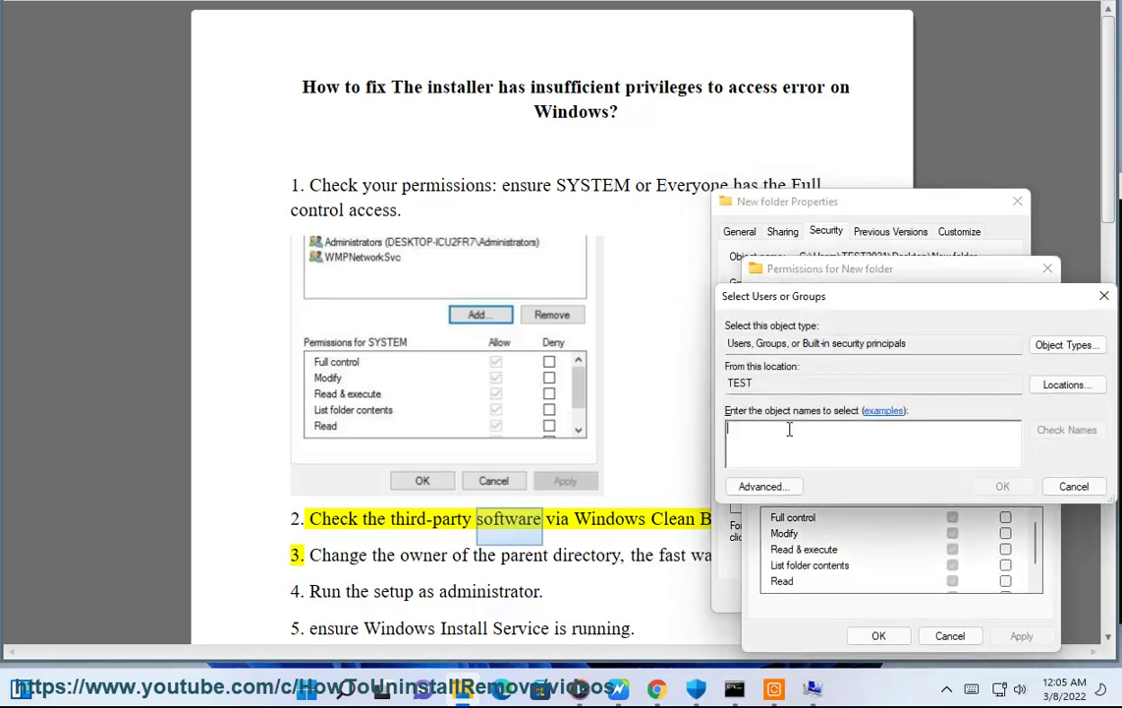
{"action": "type", "text": "EVERYONE"}
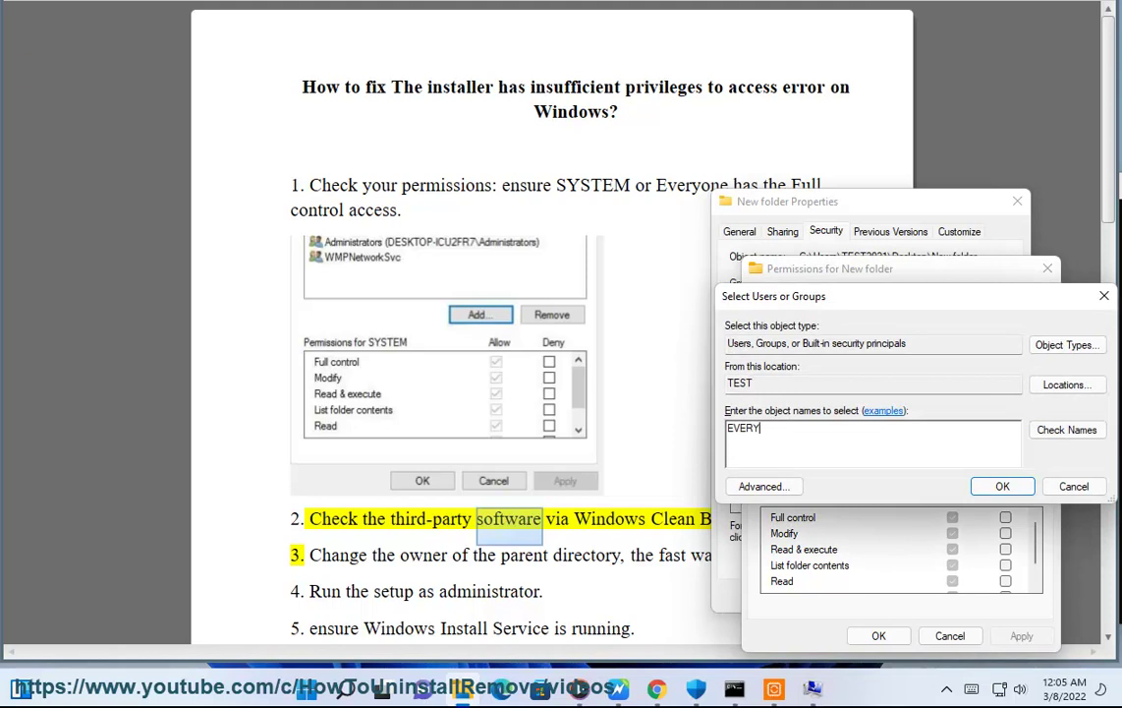
{"action": "left_click", "coordinate": [1070, 429]}
{"action": "left_click", "coordinate": [763, 486]}
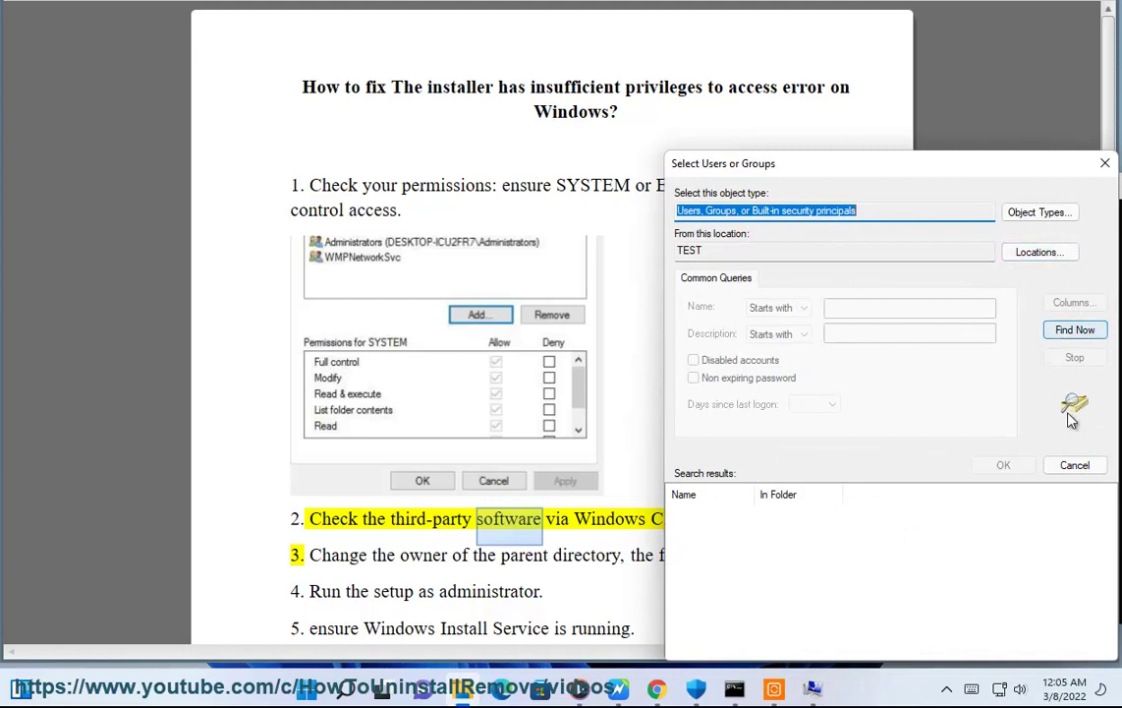
{"action": "left_click", "coordinate": [1104, 163]}
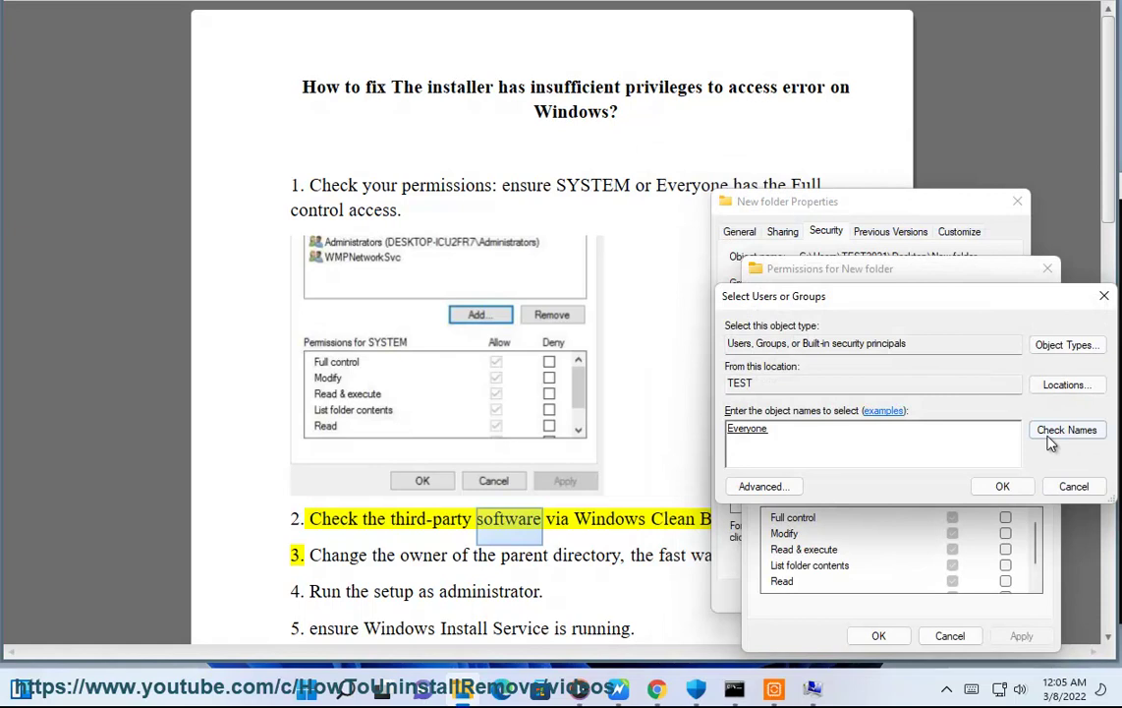
{"action": "left_click", "coordinate": [1002, 485]}
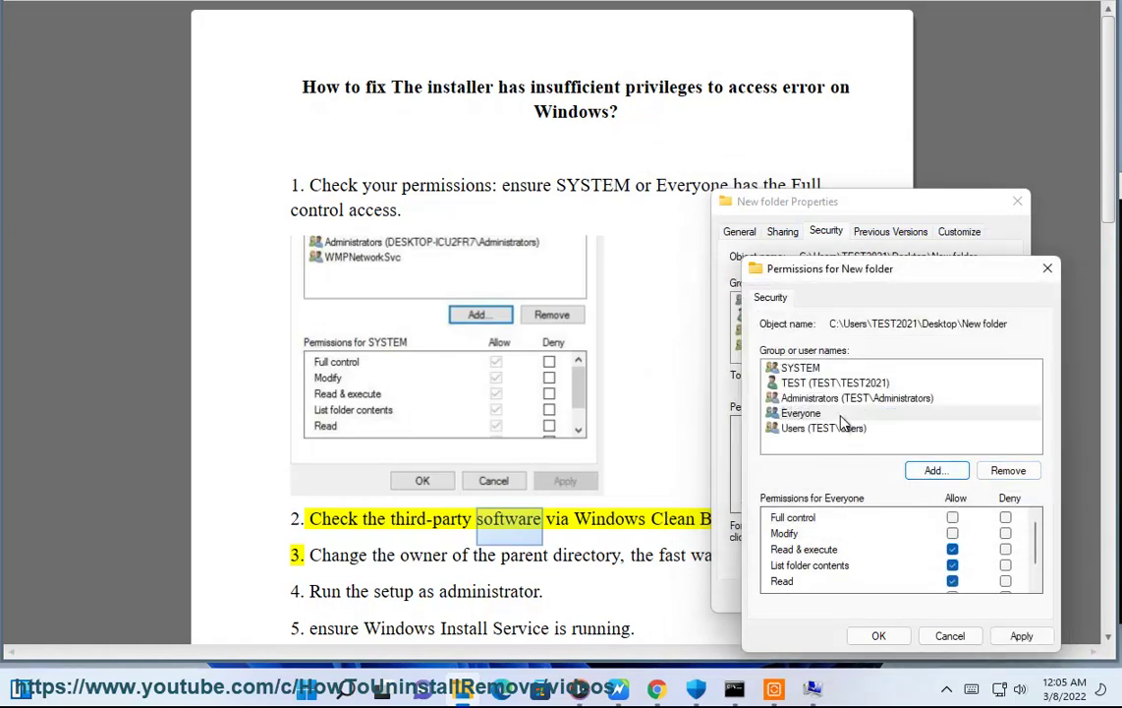
Grant Everyone Allow Full control and apply the permission change.
{"action": "left_click", "coordinate": [806, 415]}
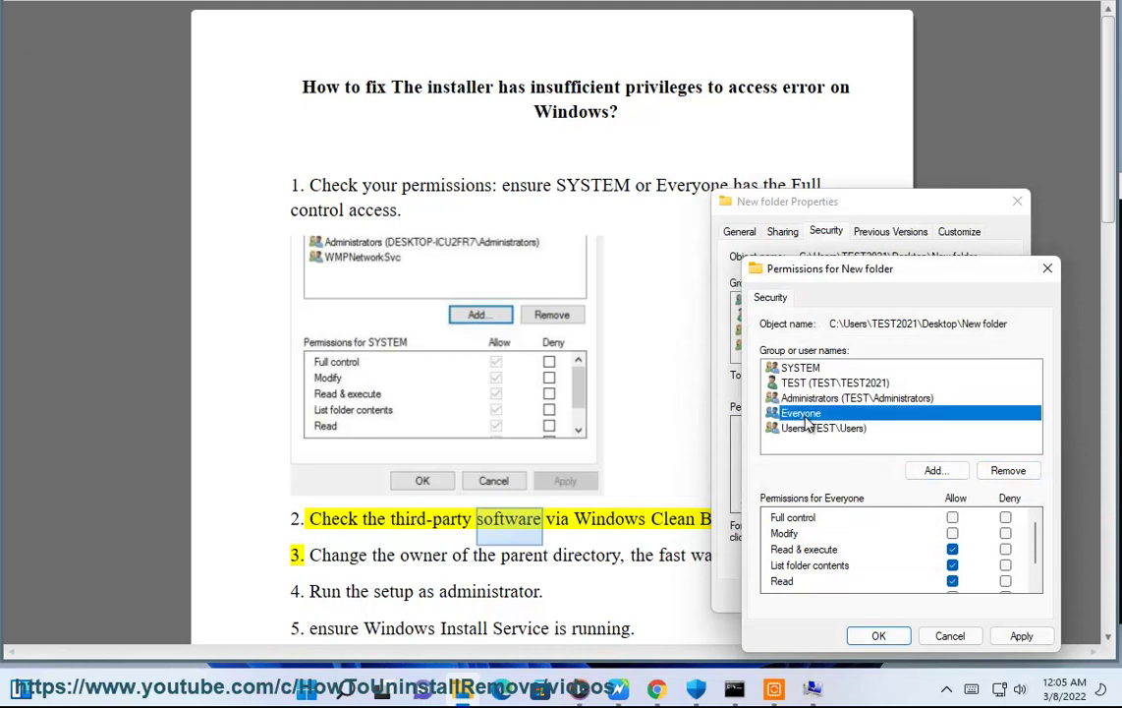
{"action": "left_click", "coordinate": [950, 518]}
{"action": "left_click", "coordinate": [953, 520]}
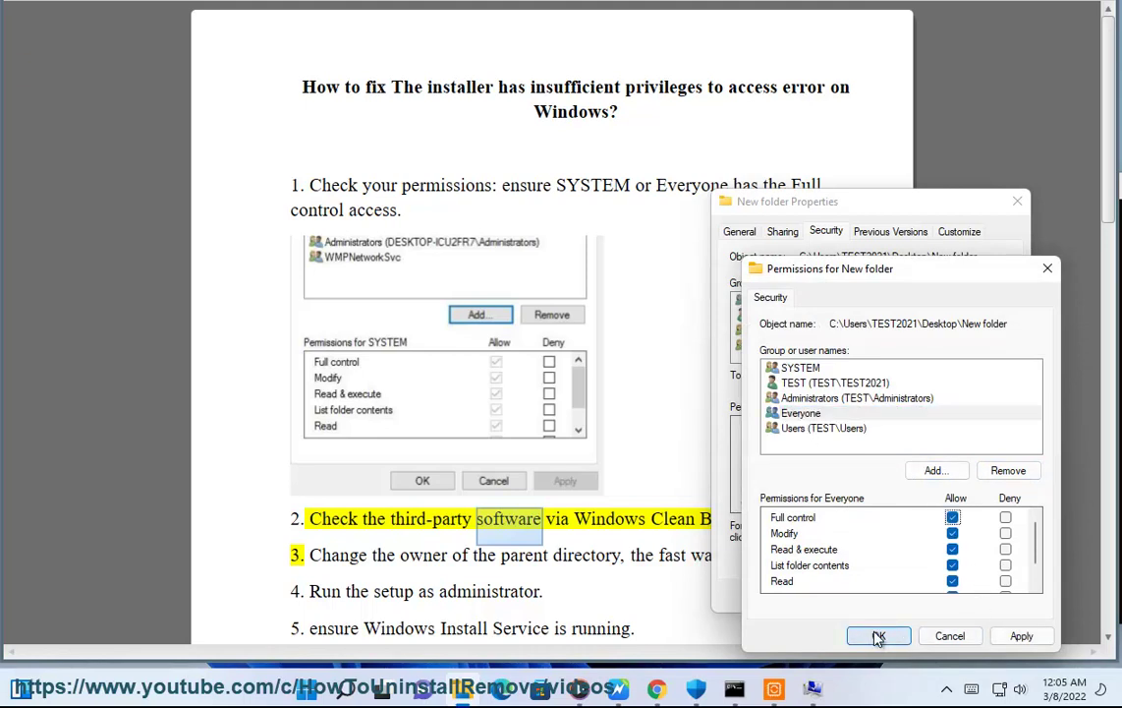
{"action": "left_click", "coordinate": [946, 637]}
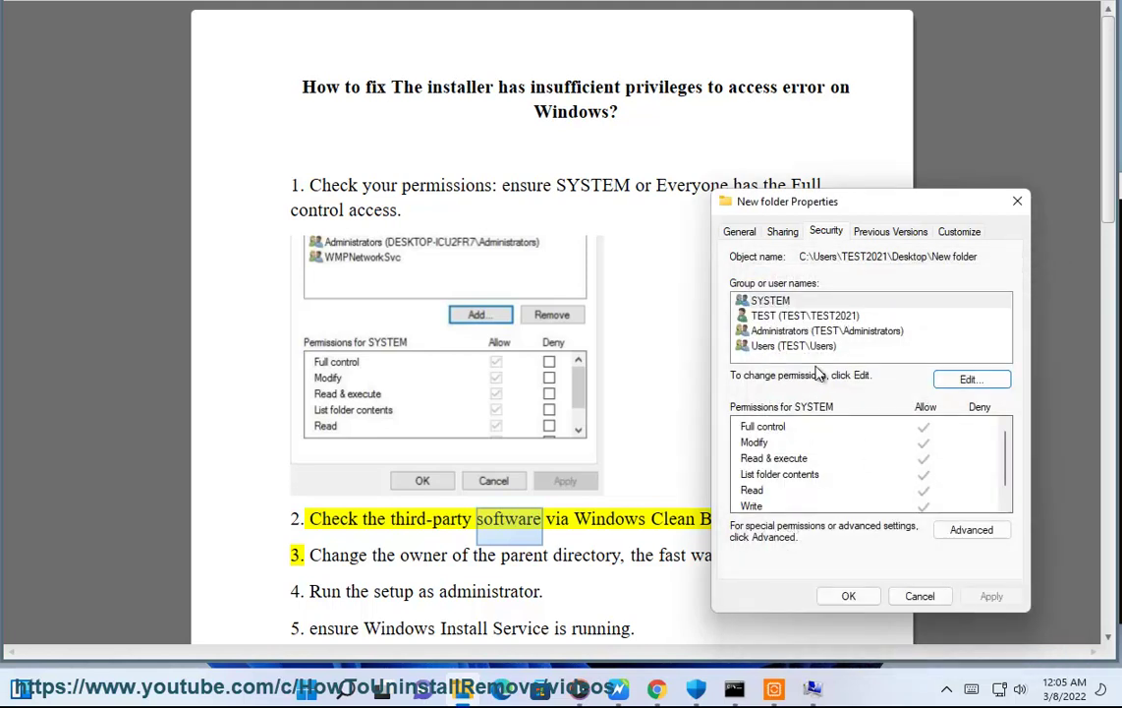
Close New folder's Properties window.
{"action": "left_click", "coordinate": [1018, 202]}
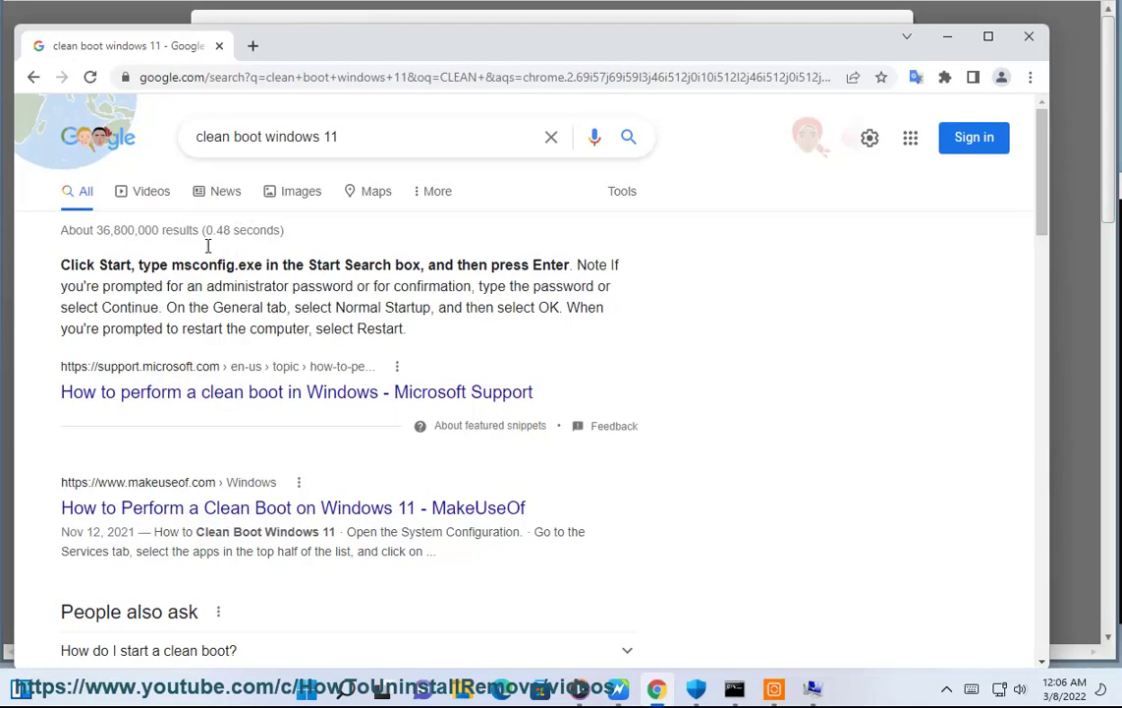
Disable all non-Microsoft services in System Configuration (msconfig) with Microsoft services hidden.
{"action": "key", "text": "super+r"}
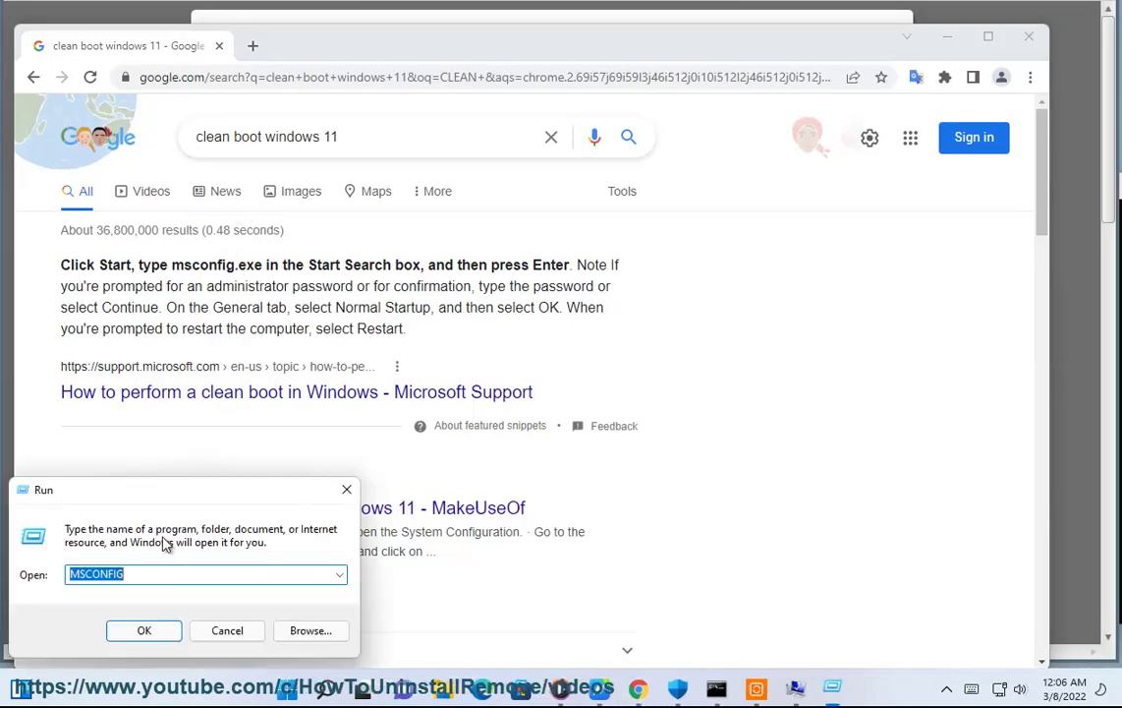
{"action": "left_click", "coordinate": [146, 629]}
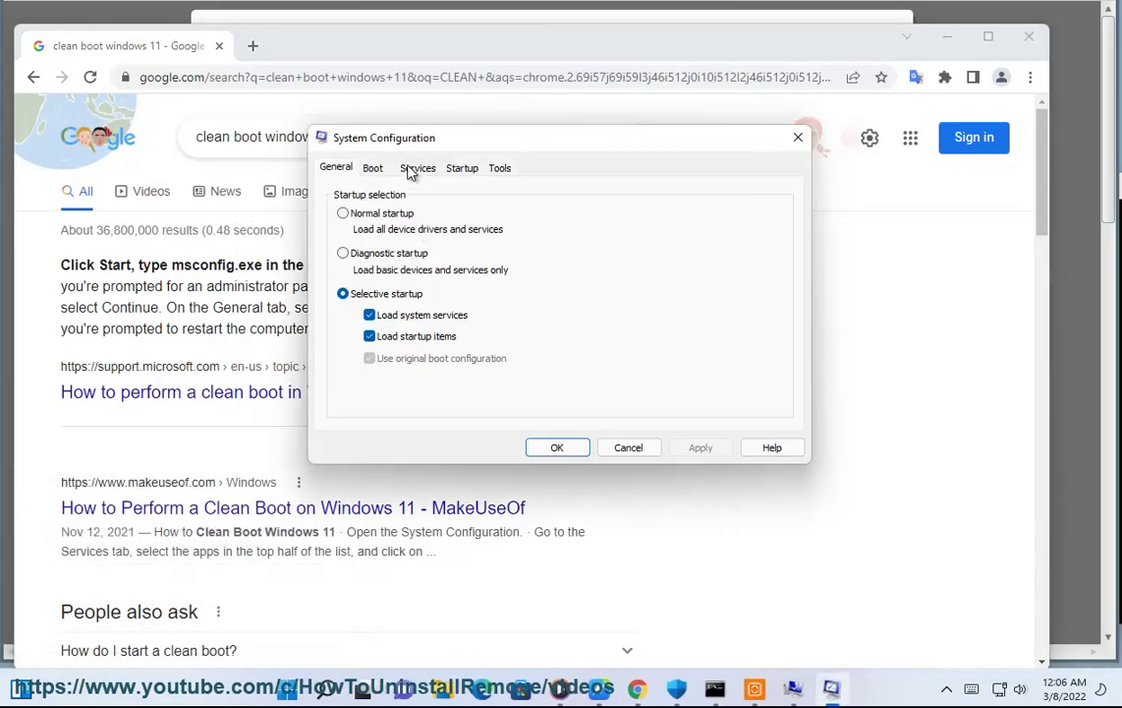
{"action": "left_click", "coordinate": [413, 170]}
{"action": "left_click", "coordinate": [371, 417]}
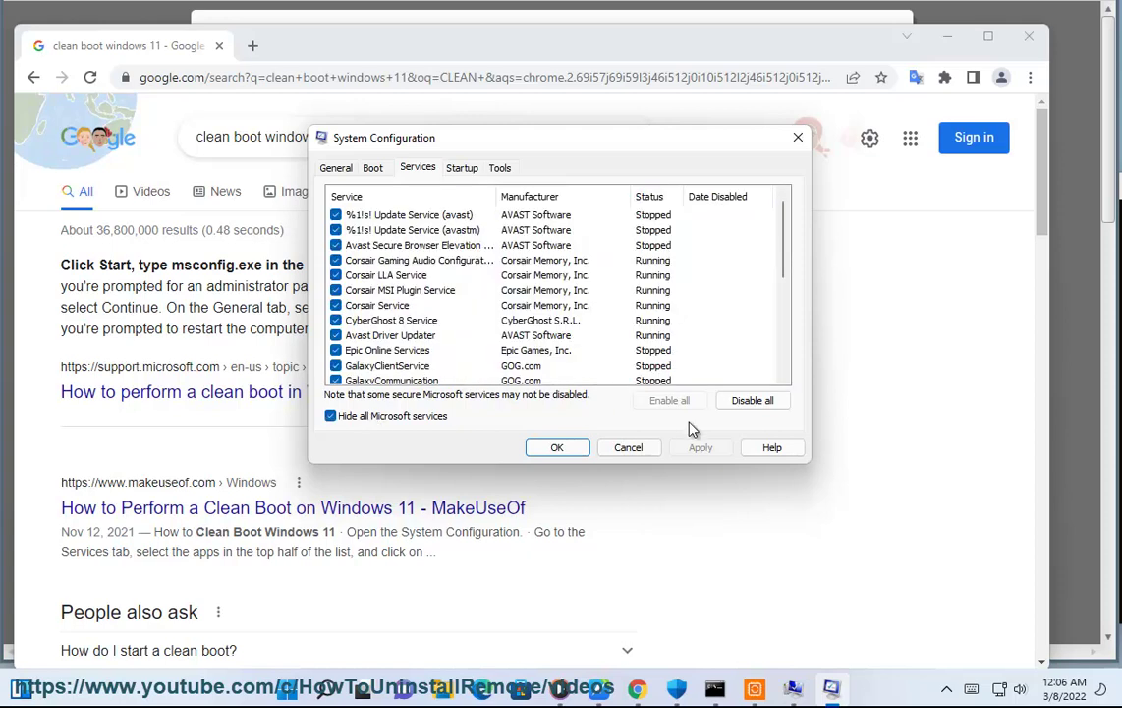
{"action": "left_click", "coordinate": [753, 400]}
{"action": "left_click", "coordinate": [626, 449]}
{"action": "mouse_move", "coordinate": [813, 688]}
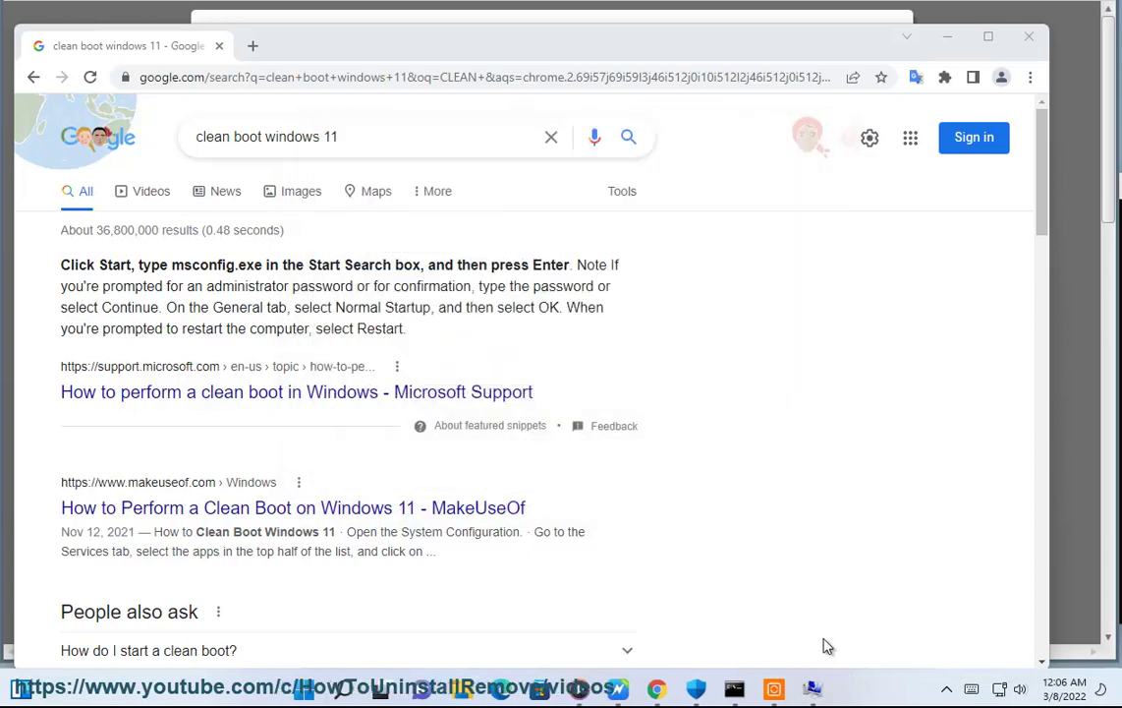
Review the Startup apps in Task Manager, all already disabled, then minimize it.
{"action": "left_click", "coordinate": [344, 688]}
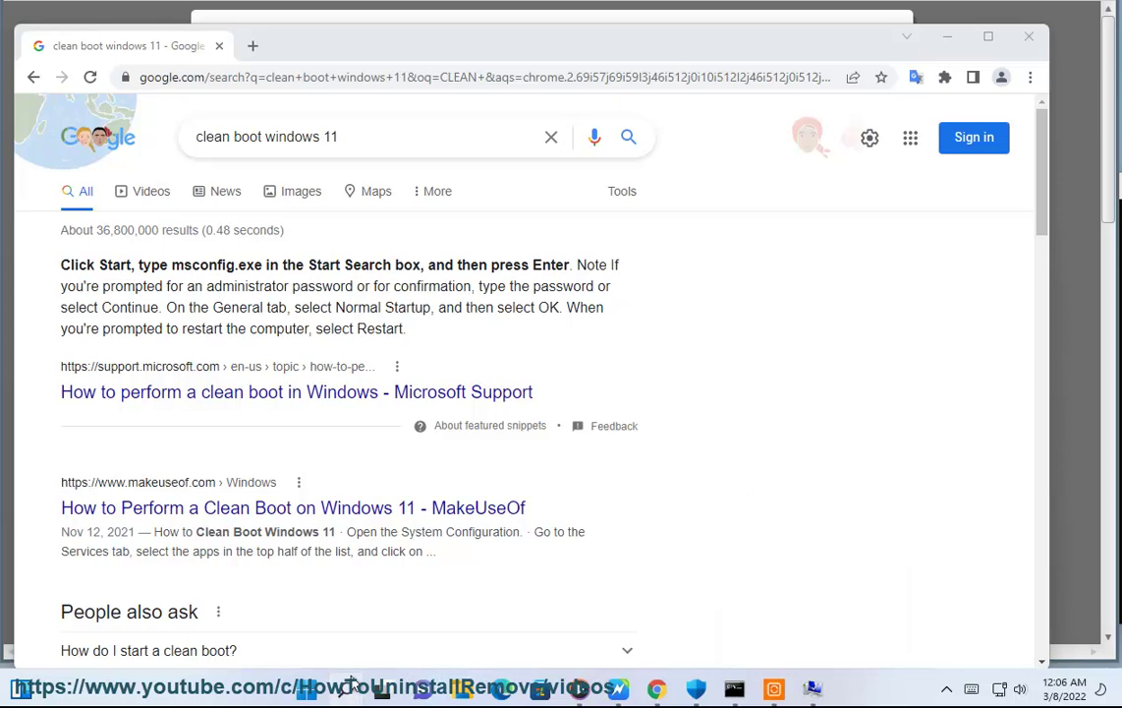
{"action": "left_click", "coordinate": [324, 414]}
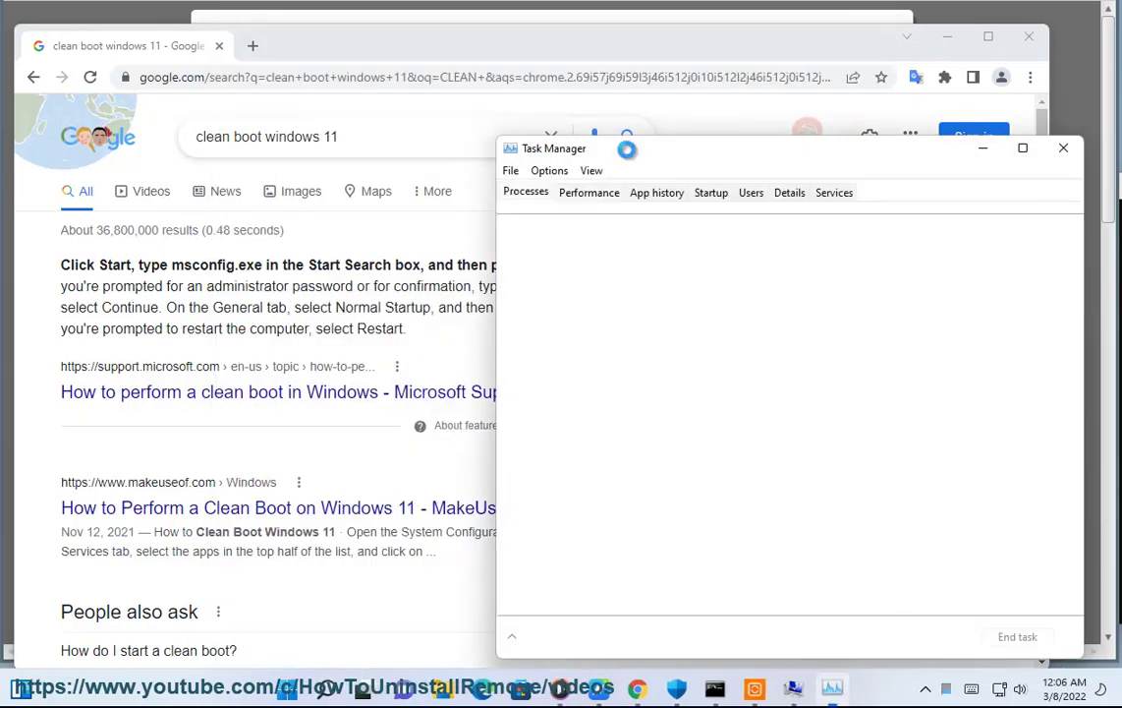
{"action": "left_click", "coordinate": [712, 193]}
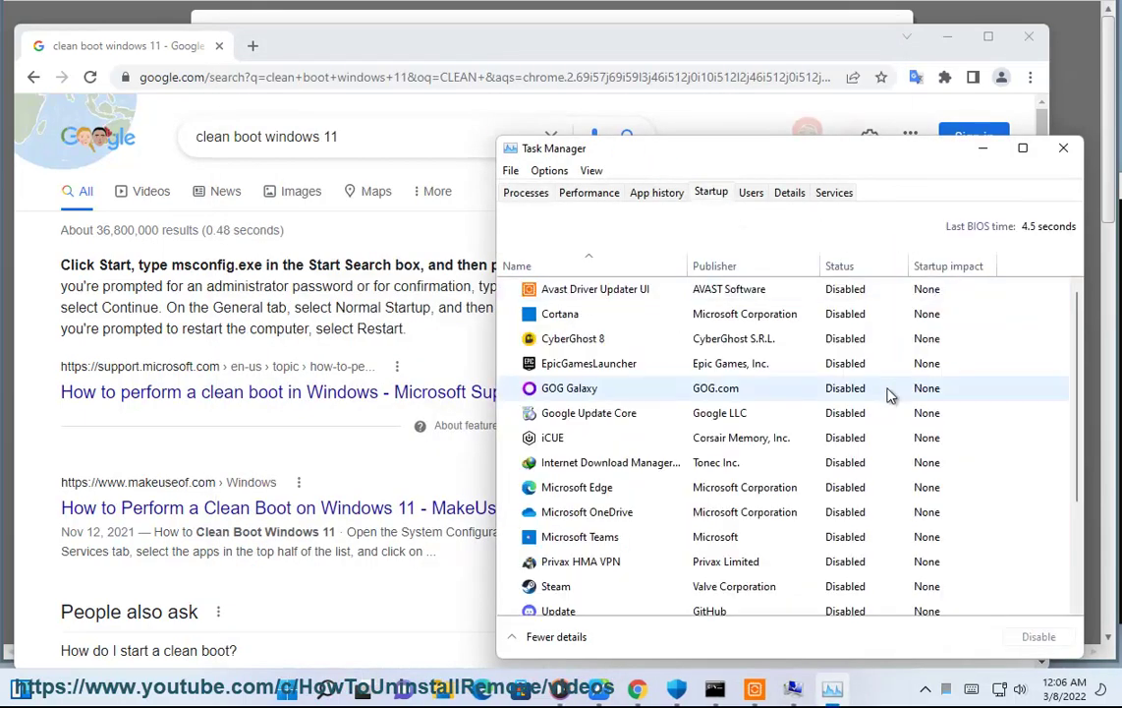
{"action": "left_click", "coordinate": [983, 149]}
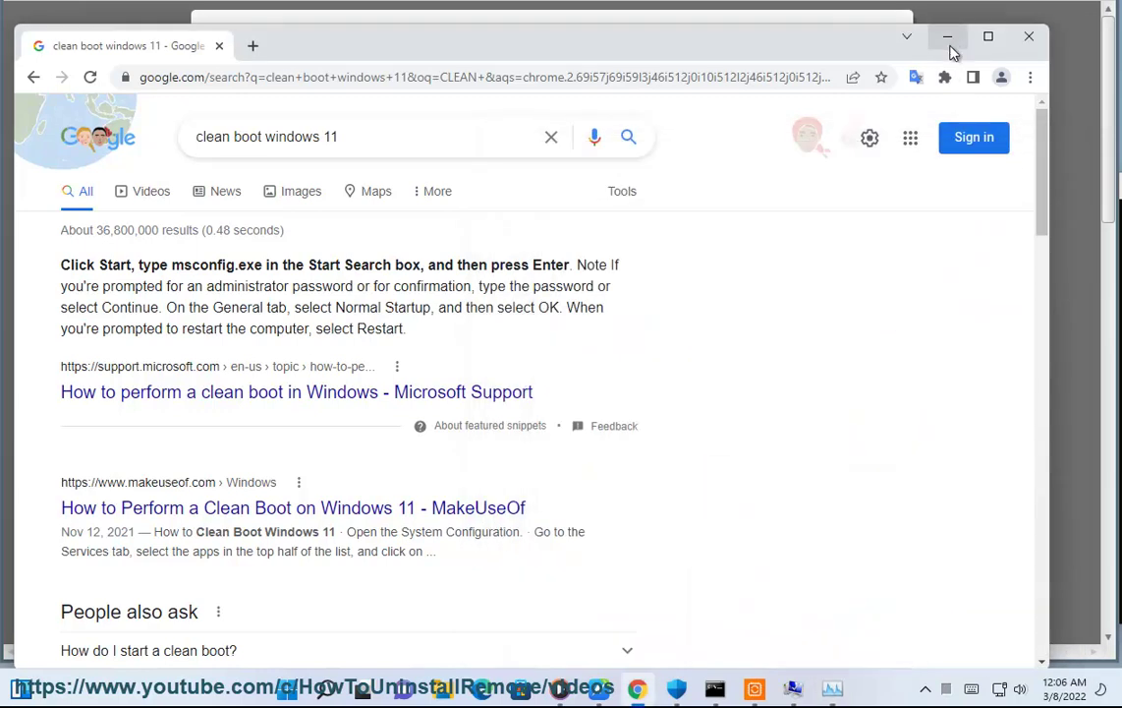
Minimize Chrome to bring the guide back at step 4, running setup as administrator.
{"action": "left_click", "coordinate": [947, 36]}
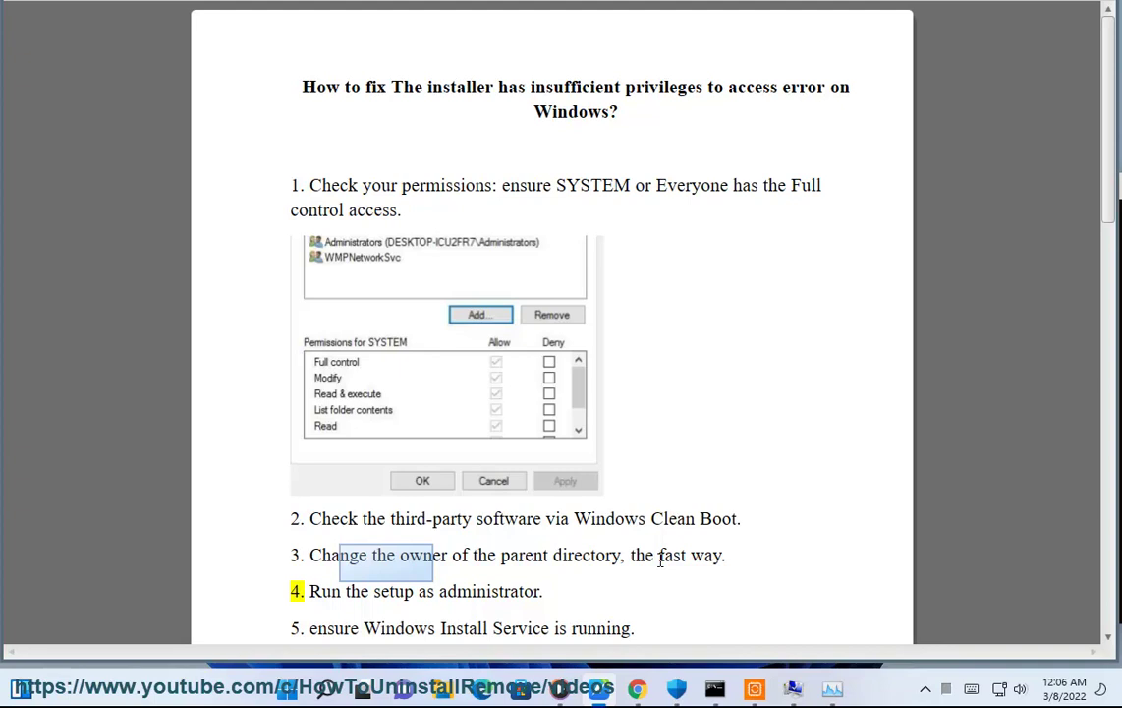
Open New folder's Security properties from the Desktop and step through the group permissions.
{"action": "left_click", "coordinate": [444, 686]}
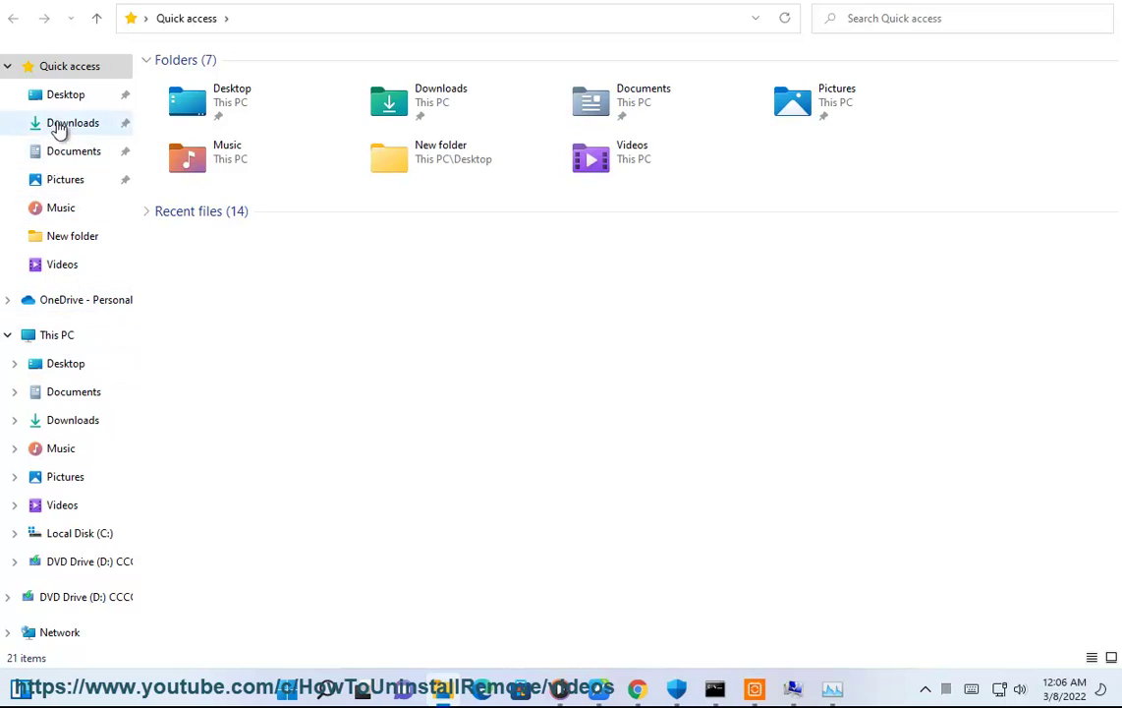
{"action": "left_click", "coordinate": [61, 96]}
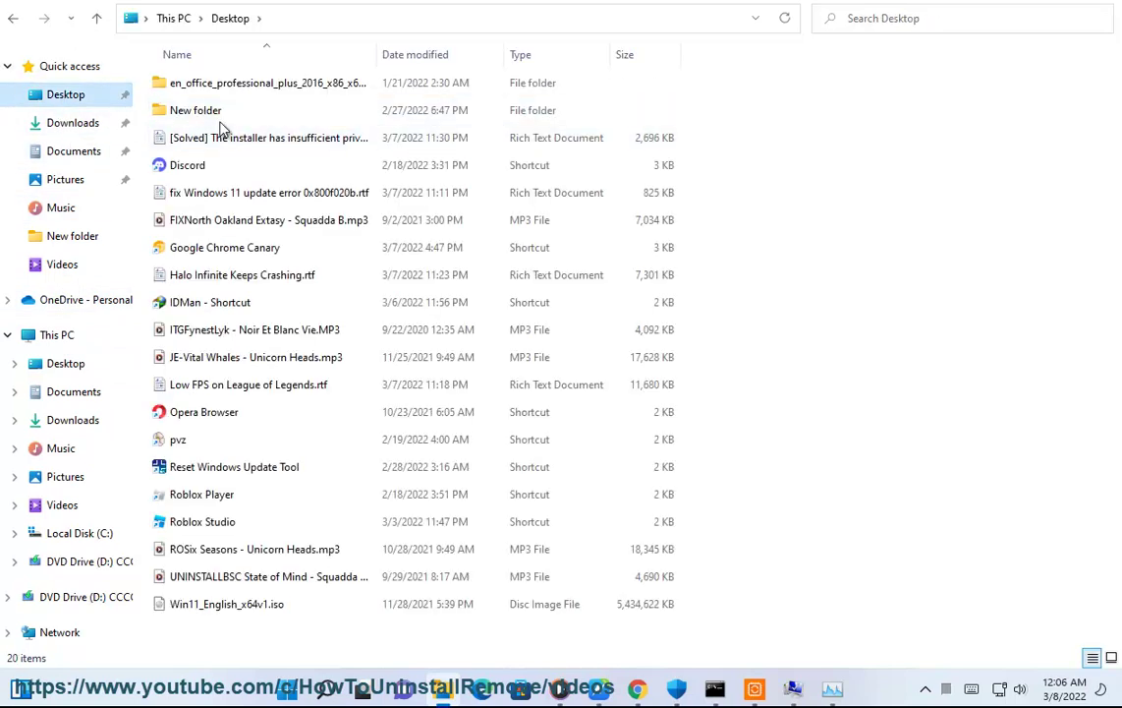
{"action": "right_click", "coordinate": [216, 115]}
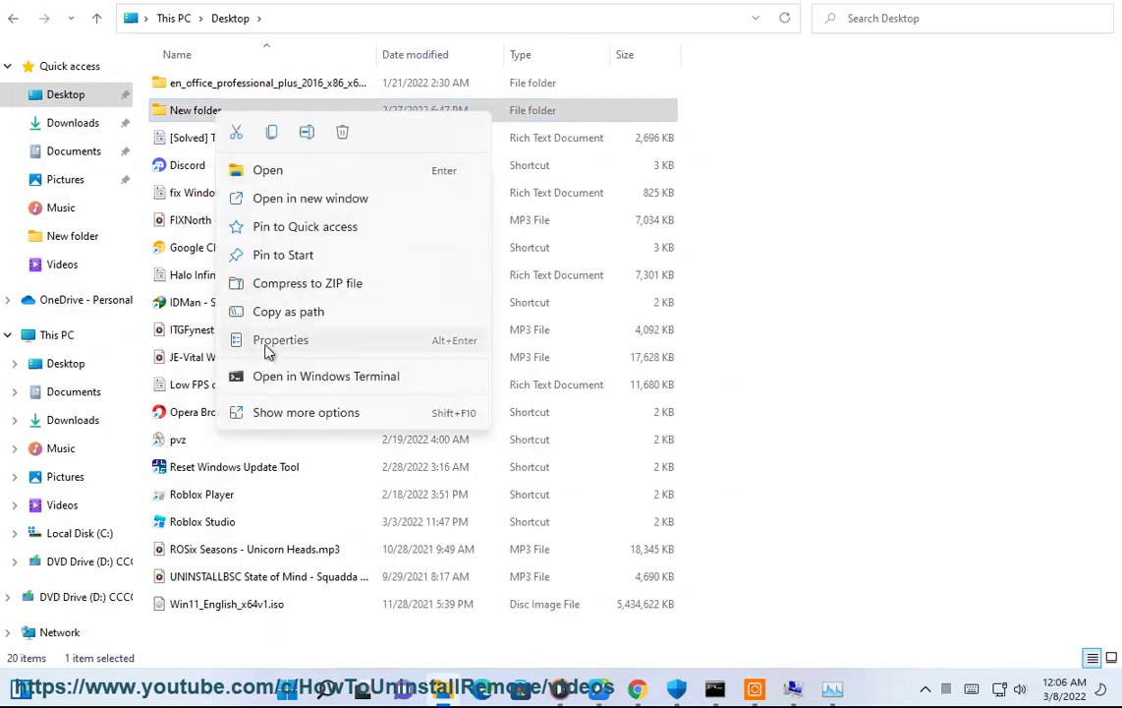
{"action": "left_click", "coordinate": [267, 342]}
{"action": "left_click", "coordinate": [292, 157]}
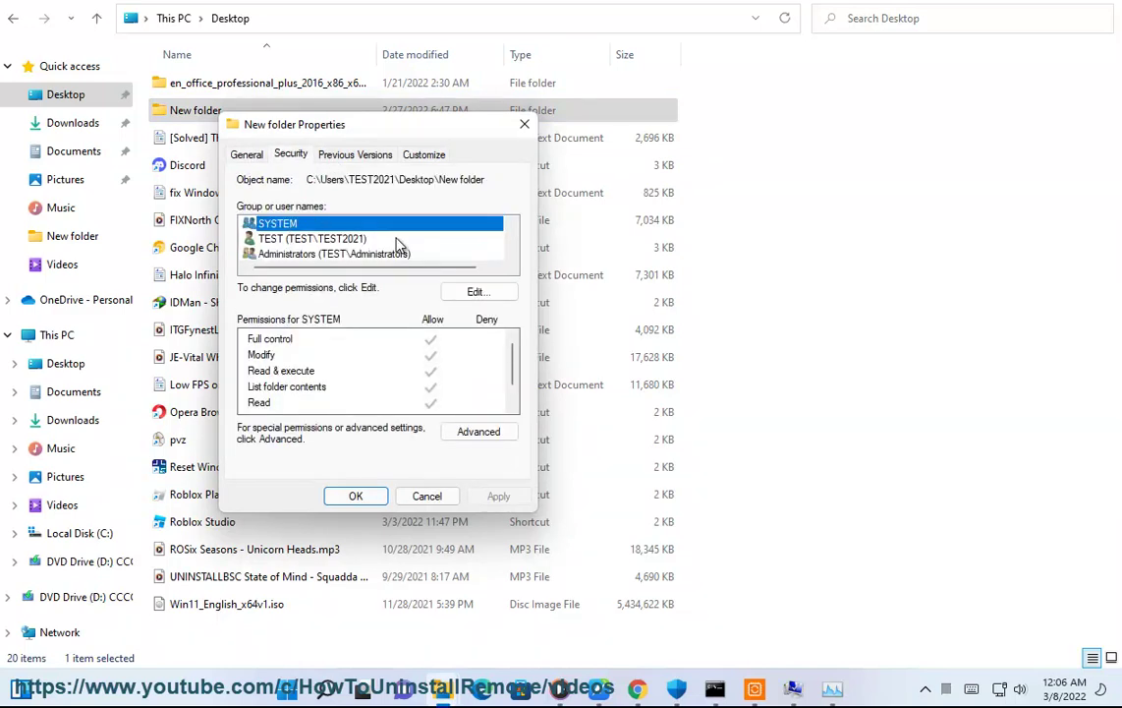
{"action": "key", "text": "Down"}
{"action": "key", "text": "Down"}
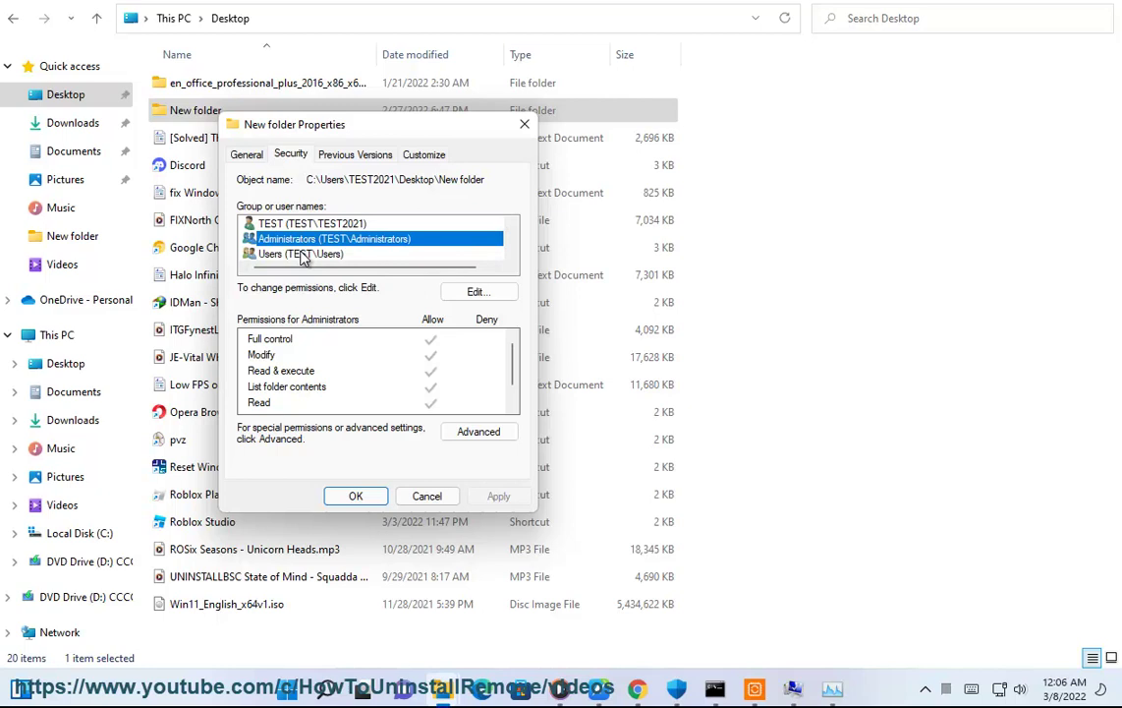
Open the permissions editor and Add dialog, then cancel both and close Properties unchanged.
{"action": "left_click", "coordinate": [478, 291]}
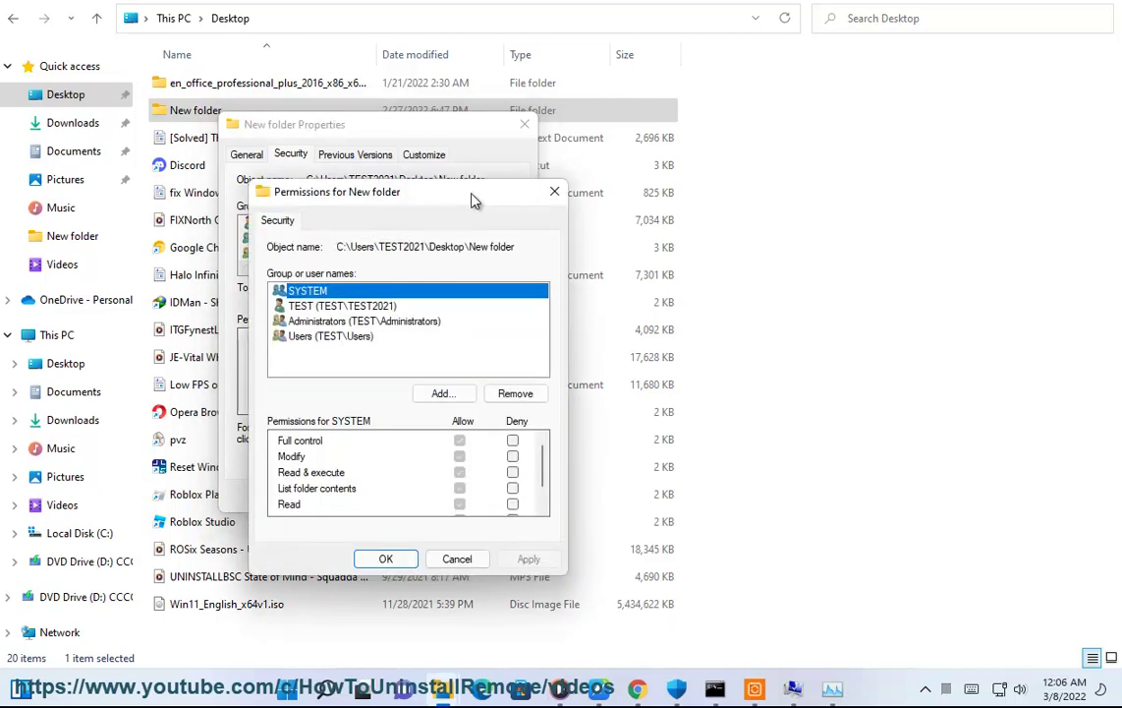
{"action": "left_click_drag", "start_coordinate": [473, 199], "coordinate": [831, 189]}
{"action": "left_click", "coordinate": [804, 385]}
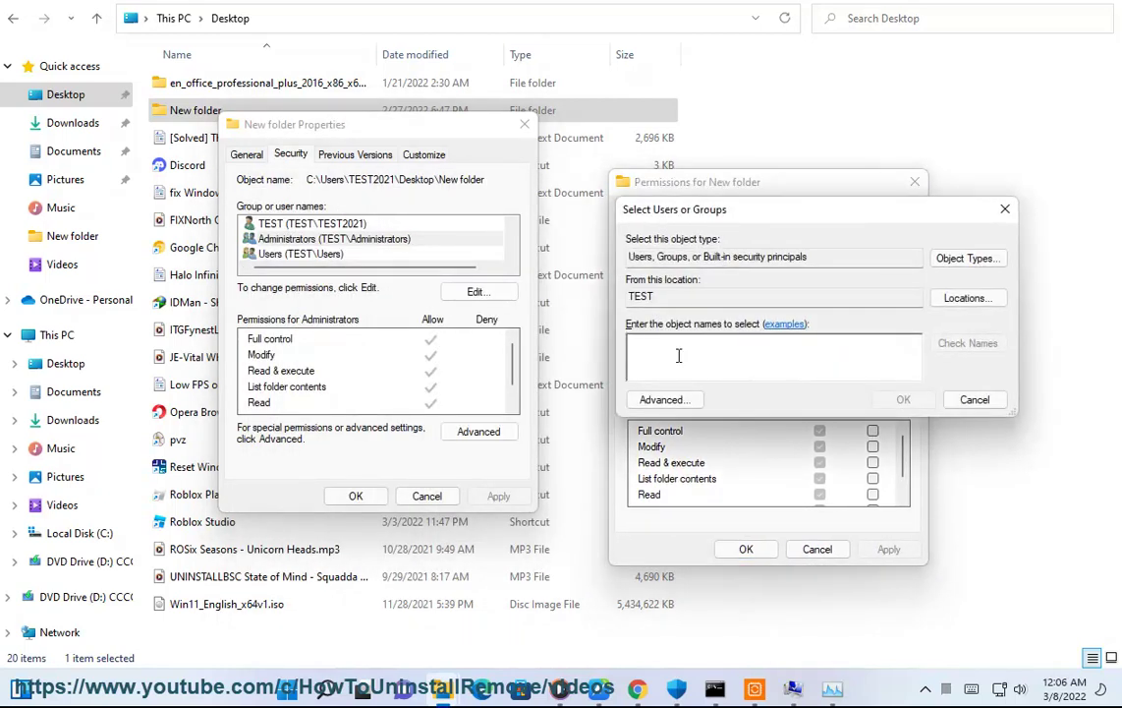
{"action": "left_click", "coordinate": [973, 400]}
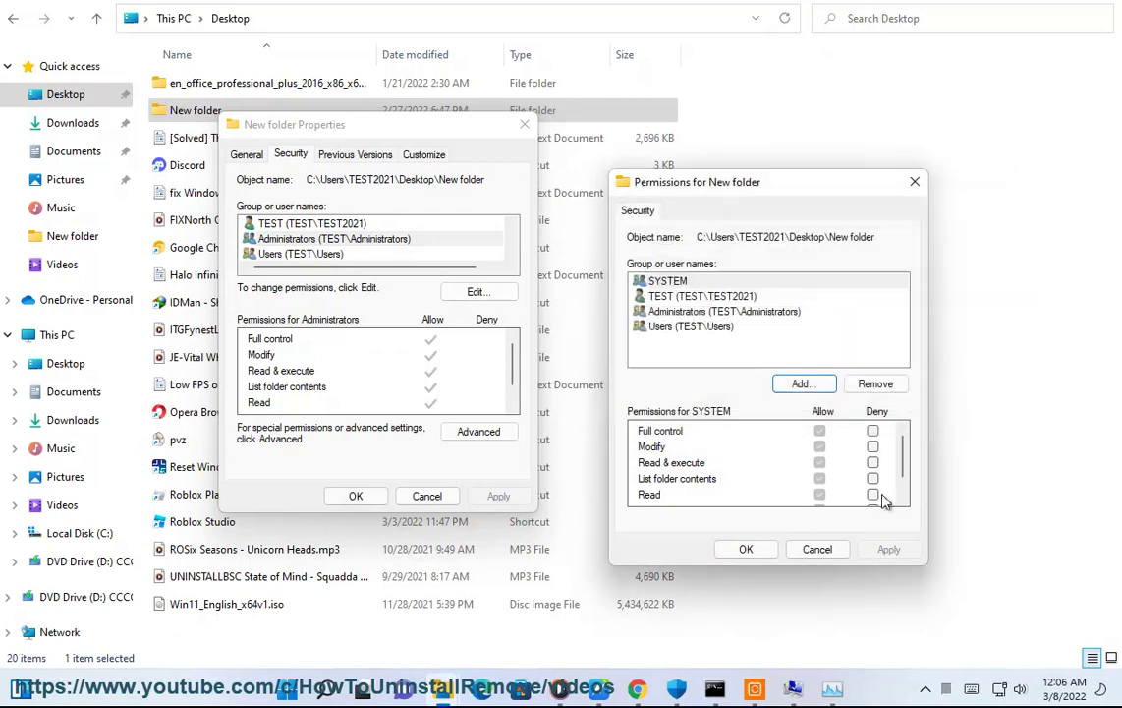
{"action": "left_click", "coordinate": [817, 548]}
{"action": "left_click", "coordinate": [427, 496]}
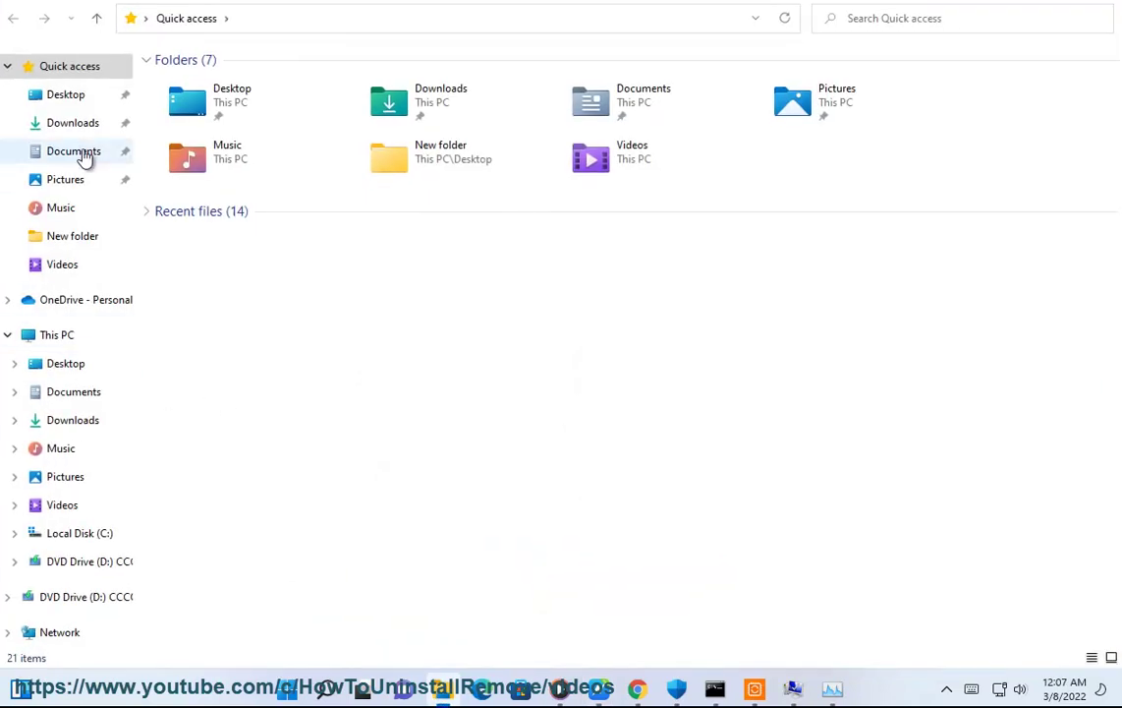
Right-click JavaSetup8u321.exe in Downloads to see Run as administrator, then dismiss the menu.
{"action": "left_click", "coordinate": [73, 123]}
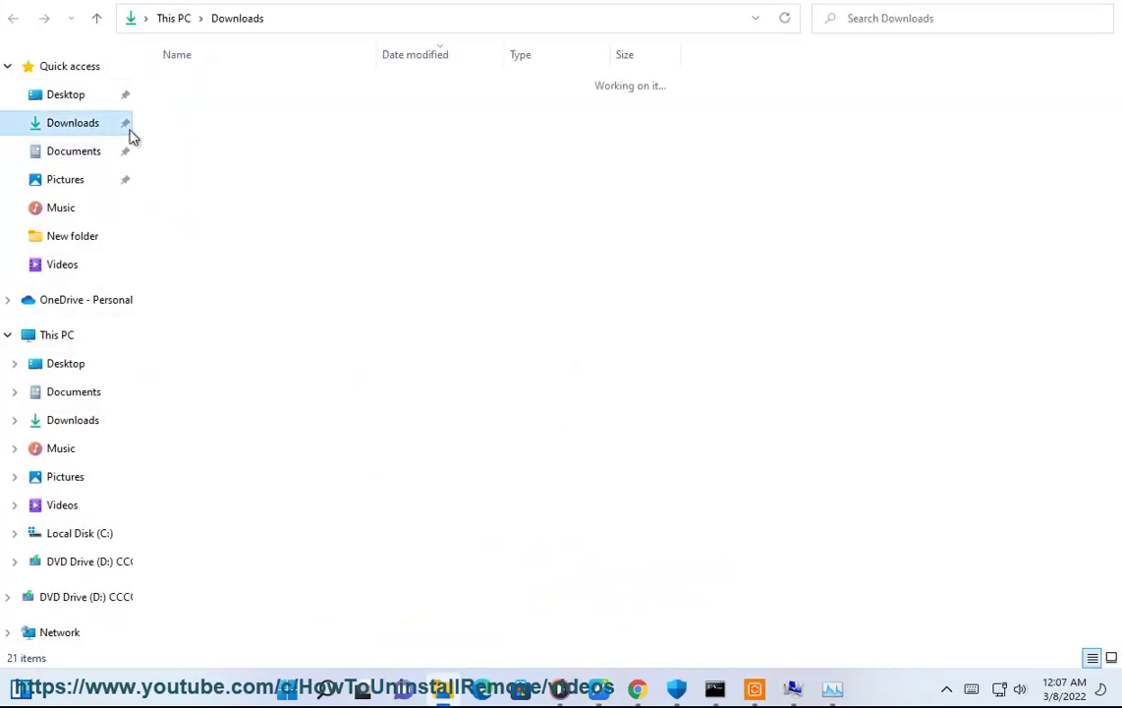
{"action": "left_click", "coordinate": [220, 110]}
{"action": "right_click", "coordinate": [224, 114]}
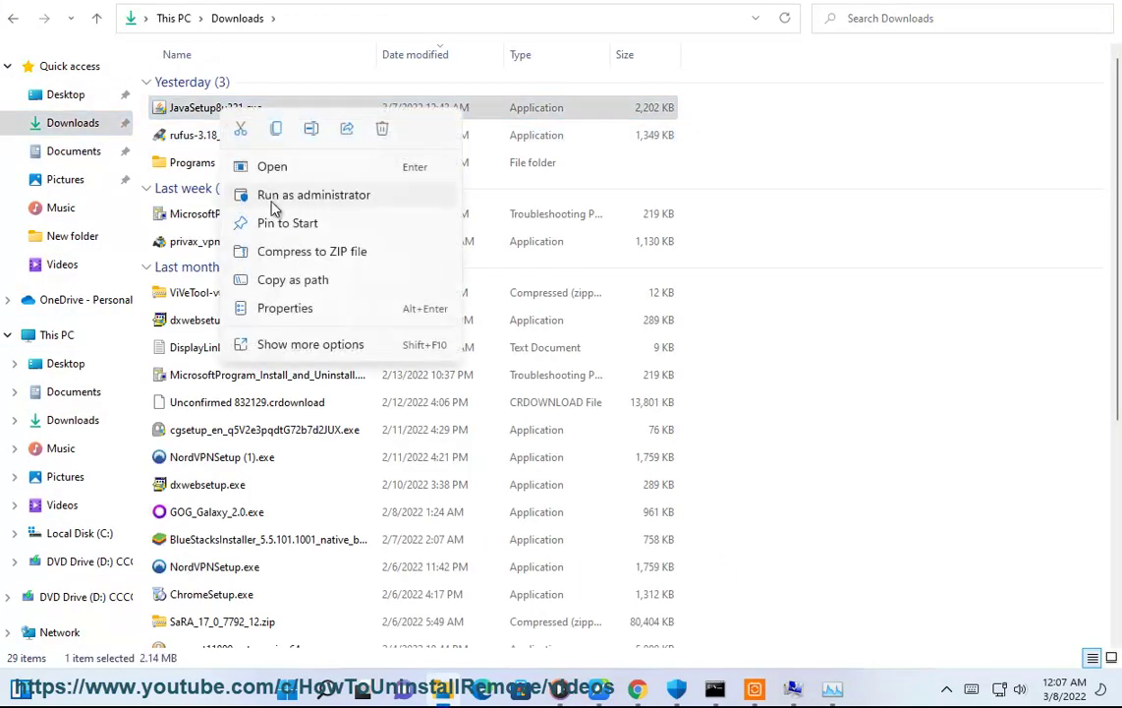
{"action": "left_click", "coordinate": [801, 267]}
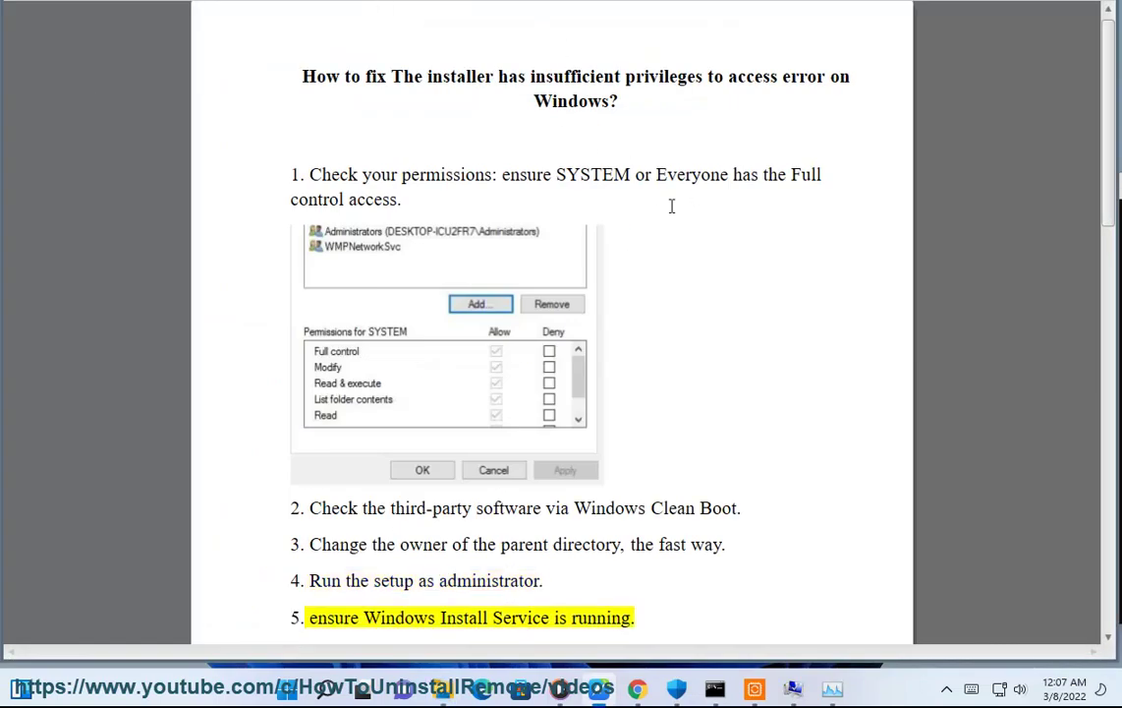
Search 'ser' from Start and launch the Services console.
{"action": "scroll", "coordinate": [709, 381], "scroll_direction": "down", "scroll_amount": 1}
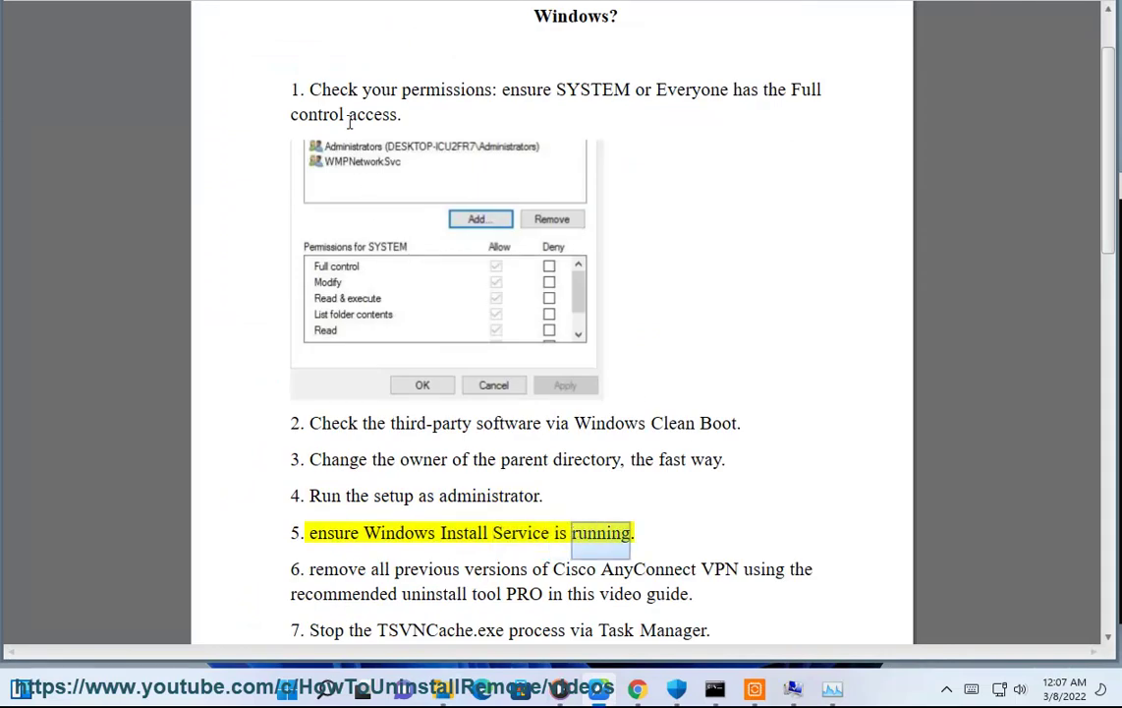
{"action": "left_click", "coordinate": [324, 688]}
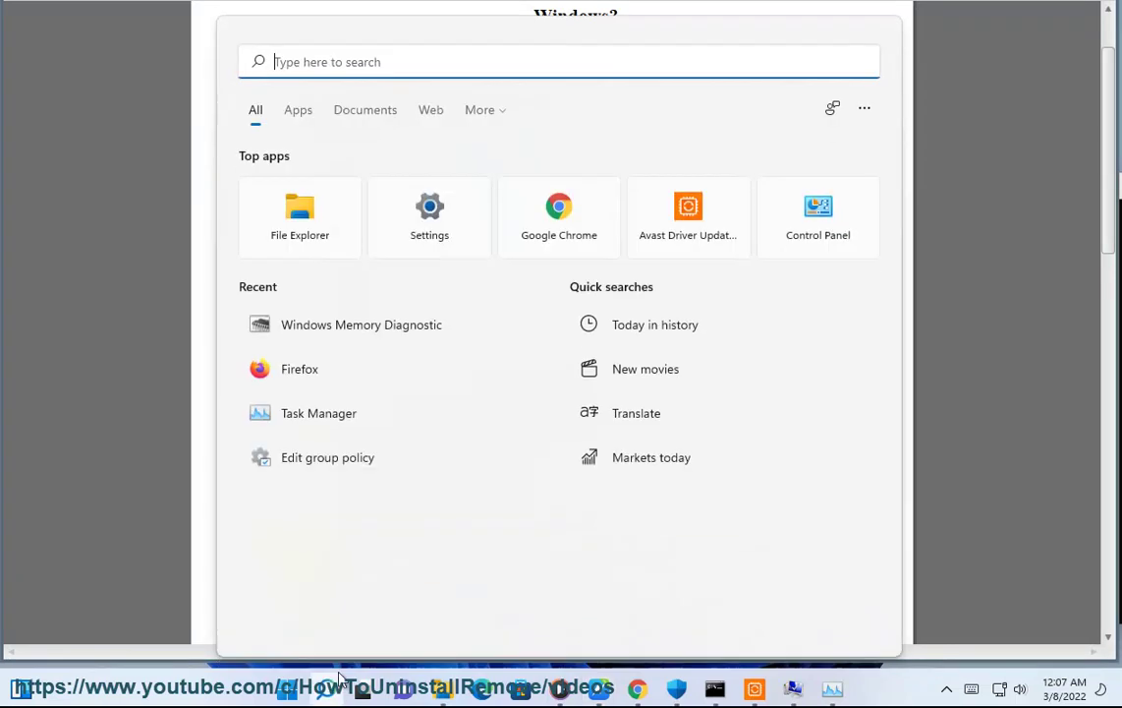
{"action": "type", "text": "SER"}
{"action": "left_click", "coordinate": [335, 197]}
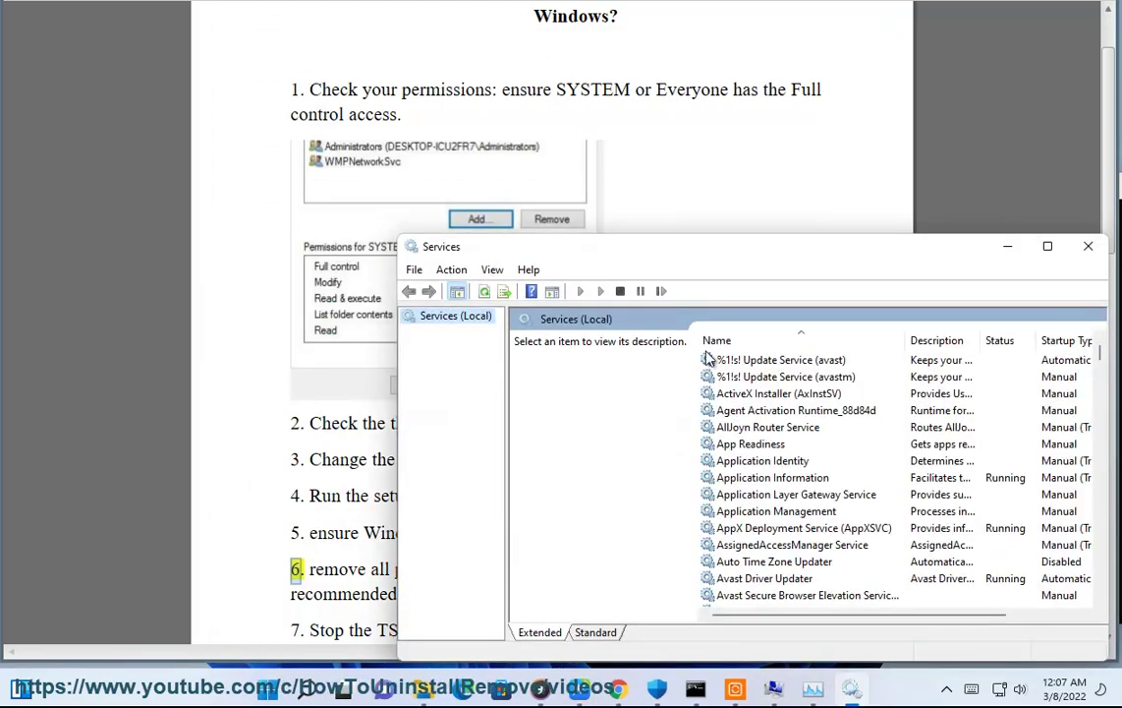
Select Windows Installer in Services, start it, and minimize the window.
{"action": "left_click", "coordinate": [850, 460]}
{"action": "key", "text": "w"}
{"action": "scroll", "coordinate": [832, 476], "scroll_direction": "down", "scroll_amount": 1}
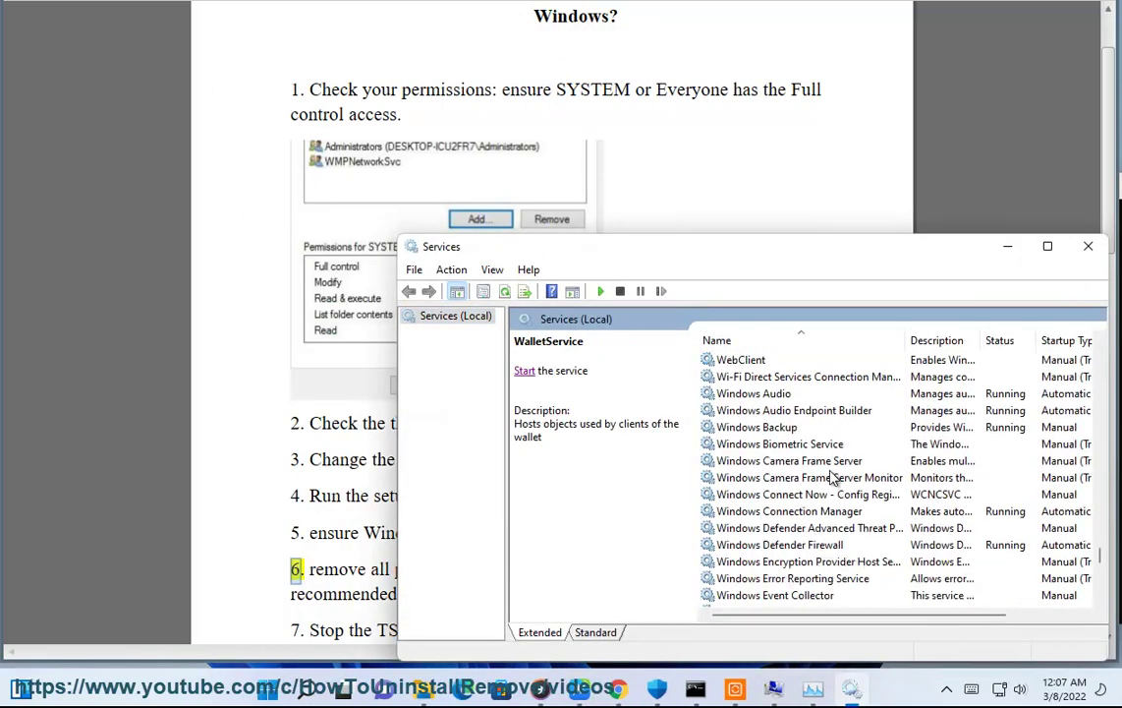
{"action": "scroll", "coordinate": [801, 530], "scroll_direction": "down", "scroll_amount": 1}
{"action": "scroll", "coordinate": [791, 551], "scroll_direction": "down", "scroll_amount": 2}
{"action": "left_click", "coordinate": [816, 530]}
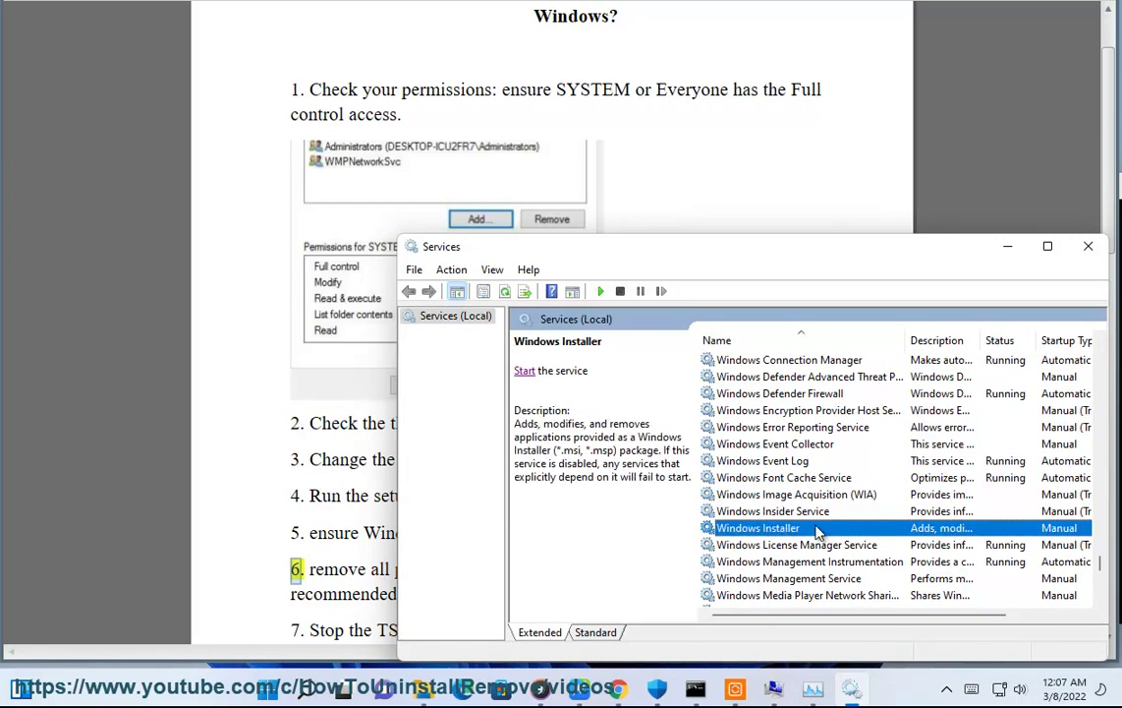
{"action": "left_click", "coordinate": [526, 373]}
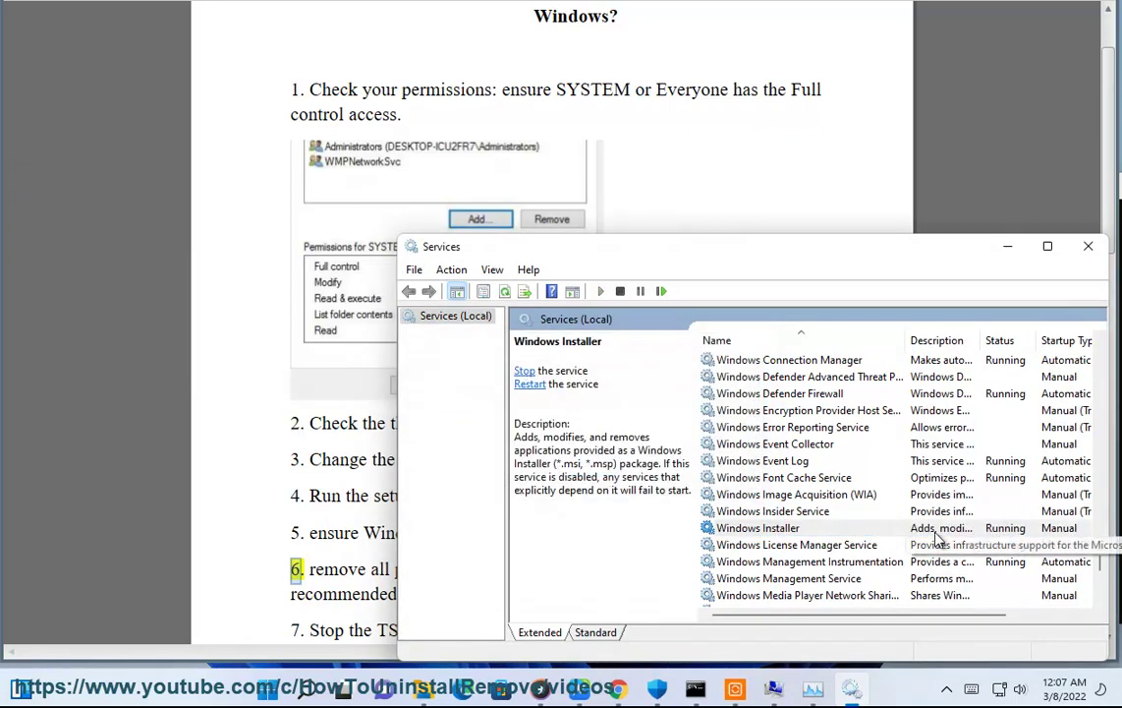
{"action": "left_click", "coordinate": [1011, 249]}
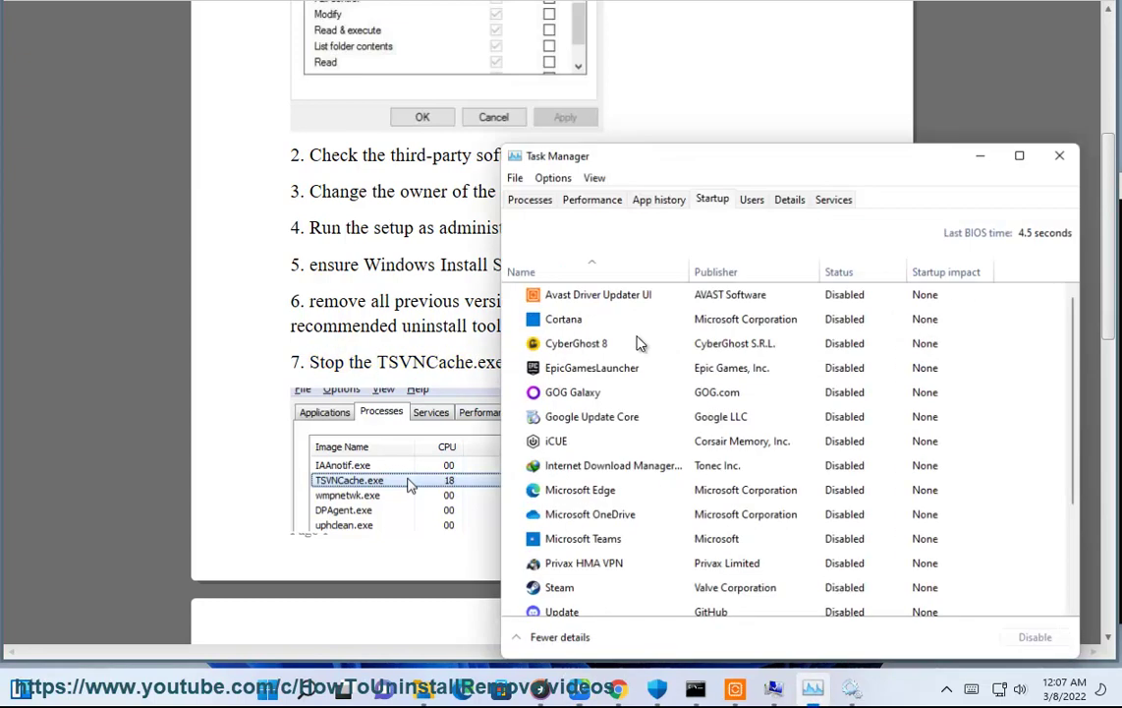
Show Task Manager's Processes list and scroll the guide down past fix eight.
{"action": "left_click", "coordinate": [521, 194]}
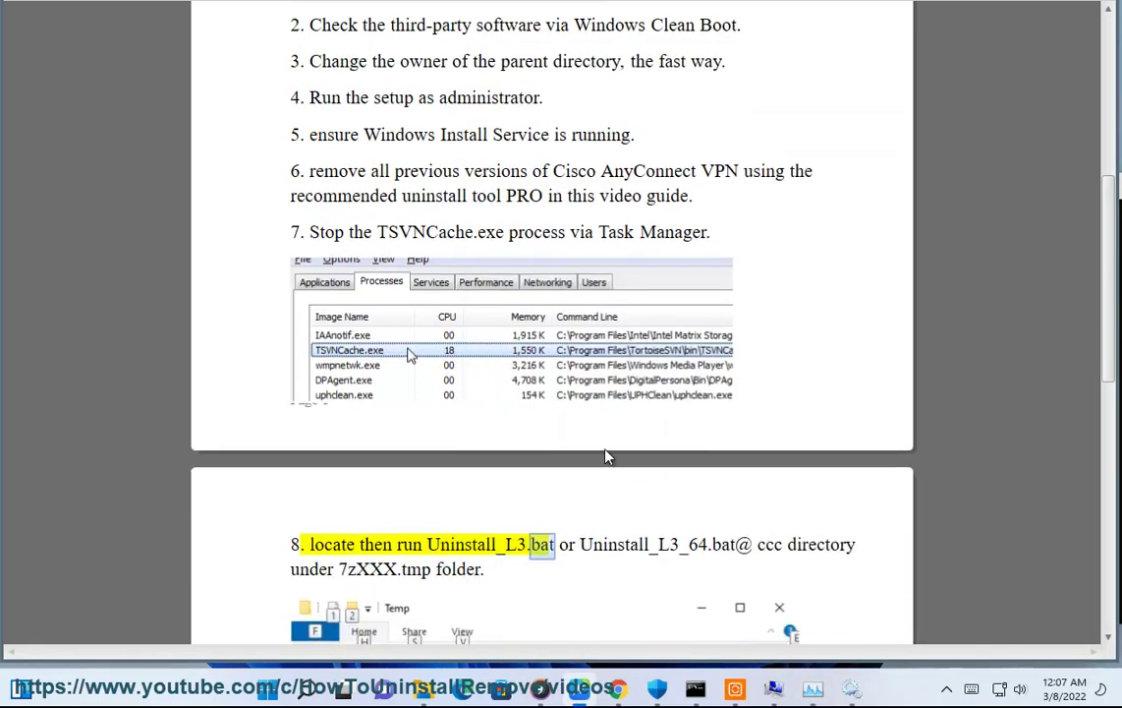
{"action": "scroll", "coordinate": [691, 467], "scroll_direction": "down", "scroll_amount": 3}
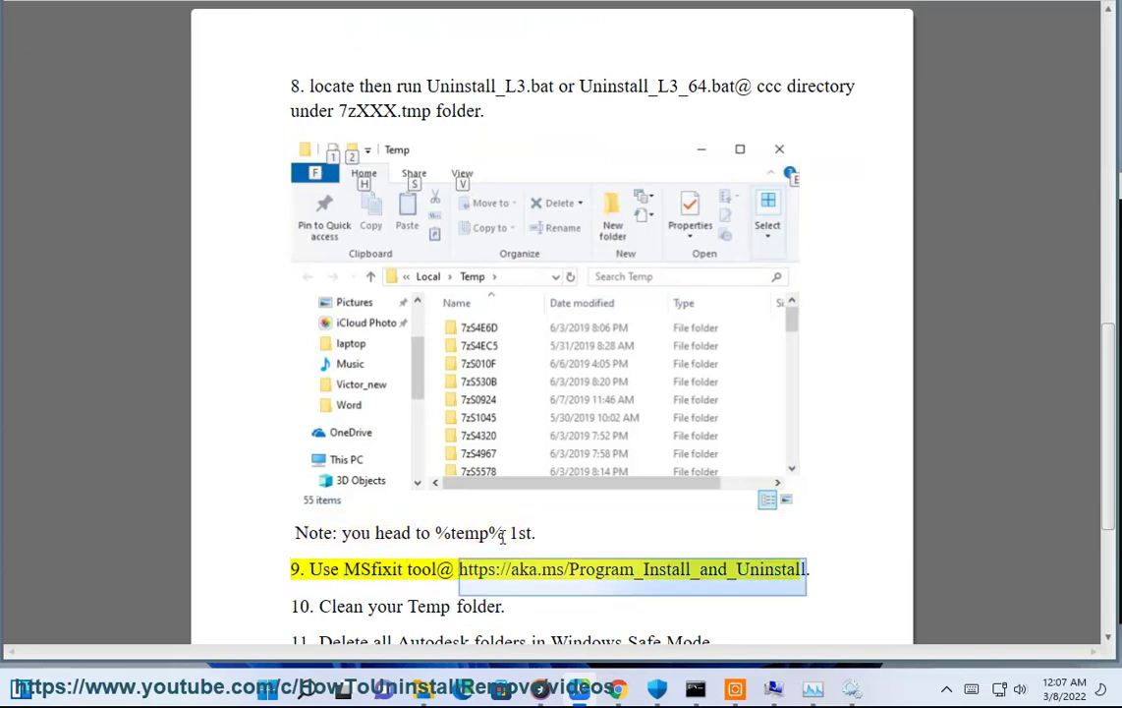
Go to the %temp% folder via Explorer's address bar, copying the path from the guide.
{"action": "left_click_drag", "start_coordinate": [507, 532], "coordinate": [441, 532]}
{"action": "left_click", "coordinate": [423, 688]}
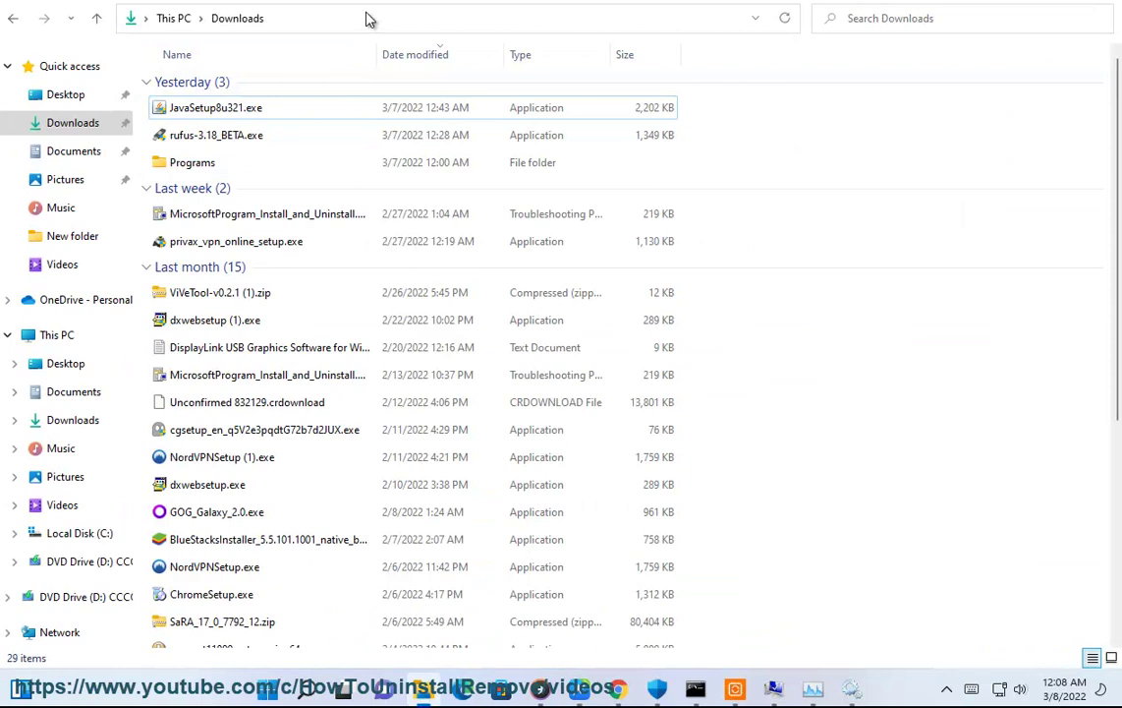
{"action": "left_click", "coordinate": [332, 18]}
{"action": "type", "text": "%temp%"}
{"action": "key", "text": "Return"}
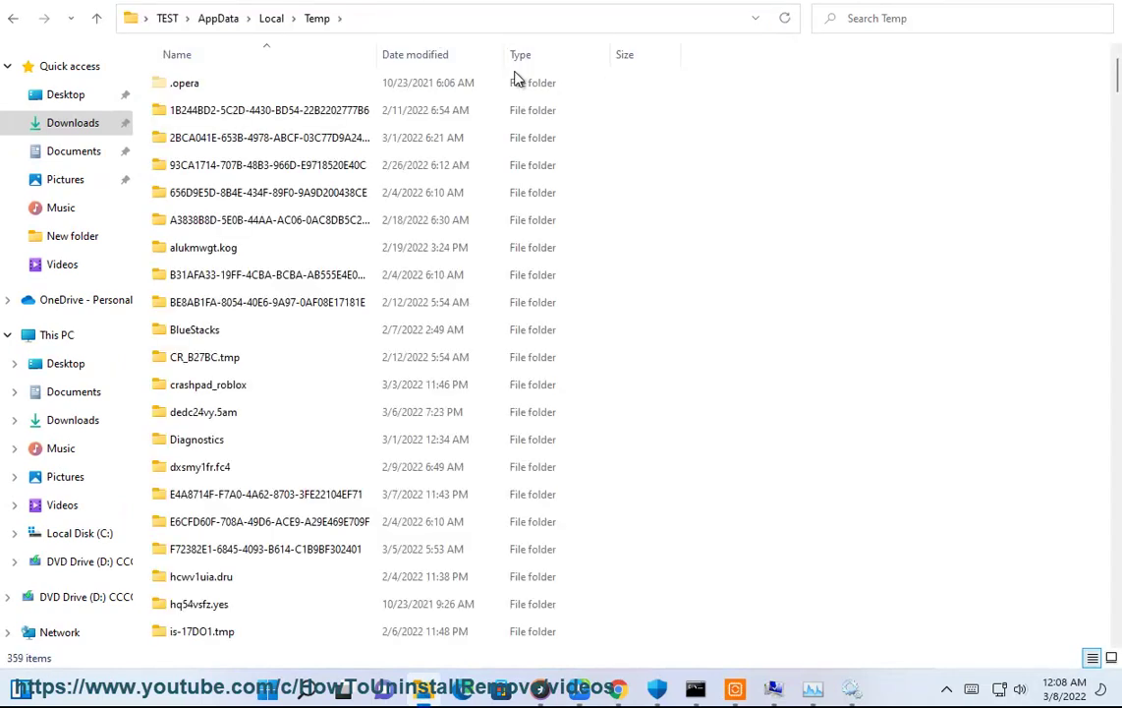
{"action": "left_click_drag", "start_coordinate": [516, 5], "coordinate": [891, 154]}
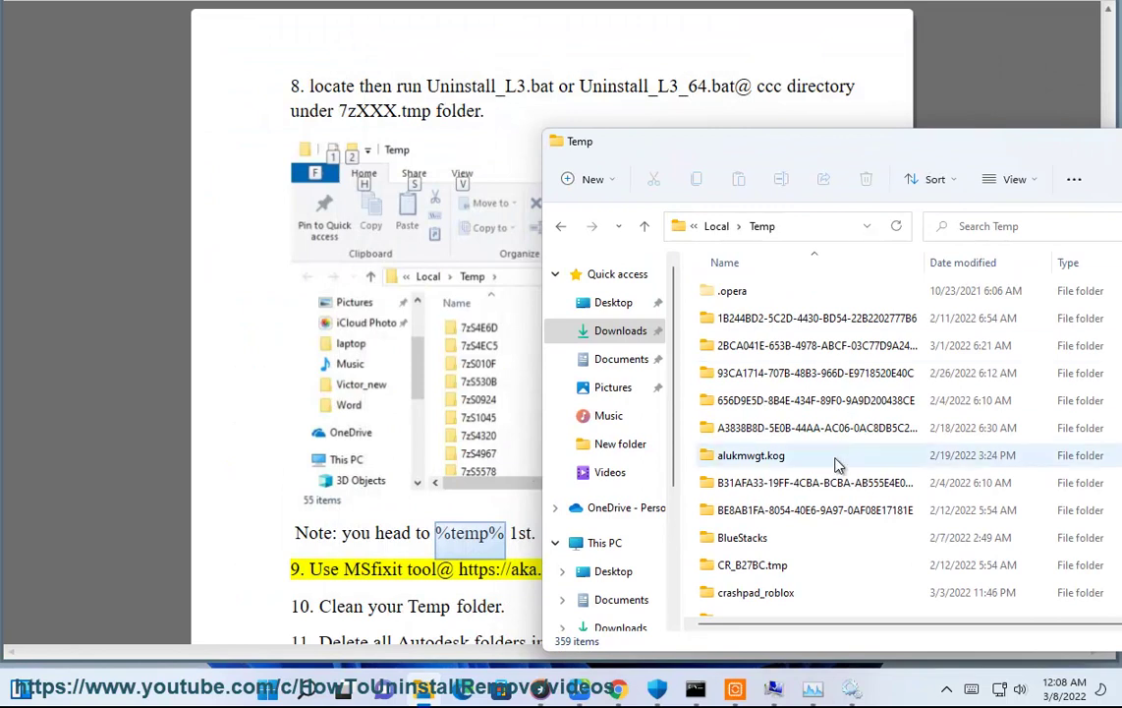
Scroll through the Temp folder contents, then select all 359 items with Ctrl+A.
{"action": "left_click", "coordinate": [837, 464]}
{"action": "scroll", "coordinate": [838, 464], "scroll_direction": "down", "scroll_amount": 15}
{"action": "scroll", "coordinate": [810, 523], "scroll_direction": "down", "scroll_amount": 15}
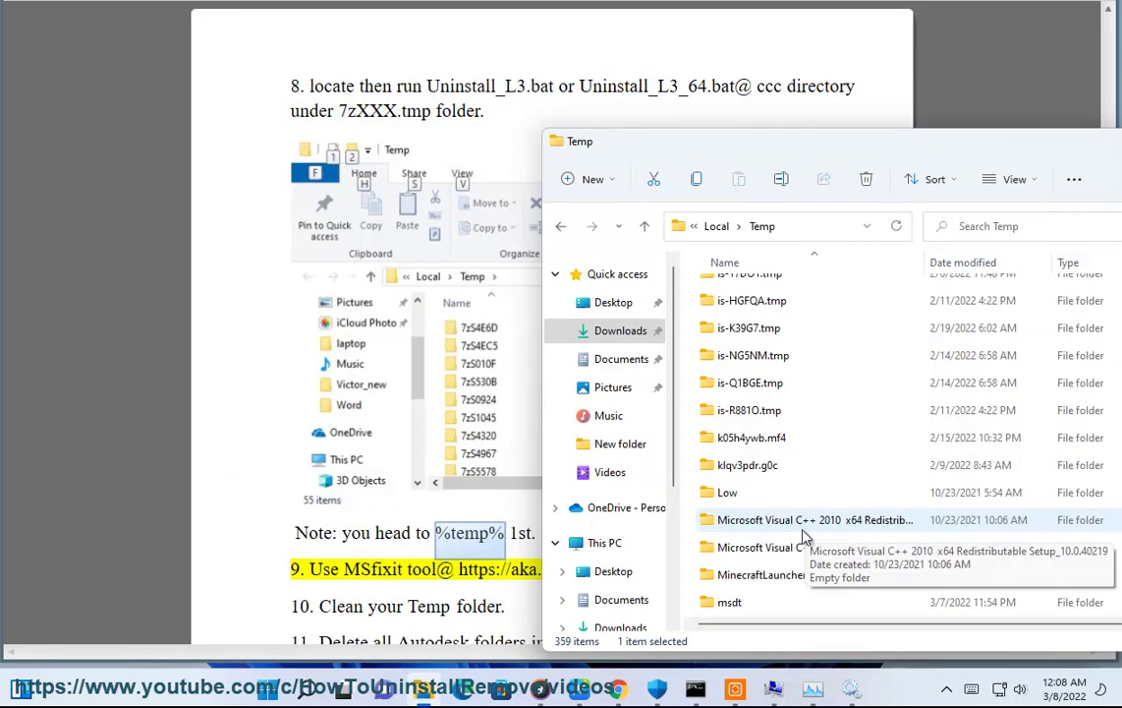
{"action": "scroll", "coordinate": [757, 590], "scroll_direction": "down", "scroll_amount": 15}
{"action": "scroll", "coordinate": [786, 609], "scroll_direction": "down", "scroll_amount": 10}
{"action": "left_click", "coordinate": [456, 534]}
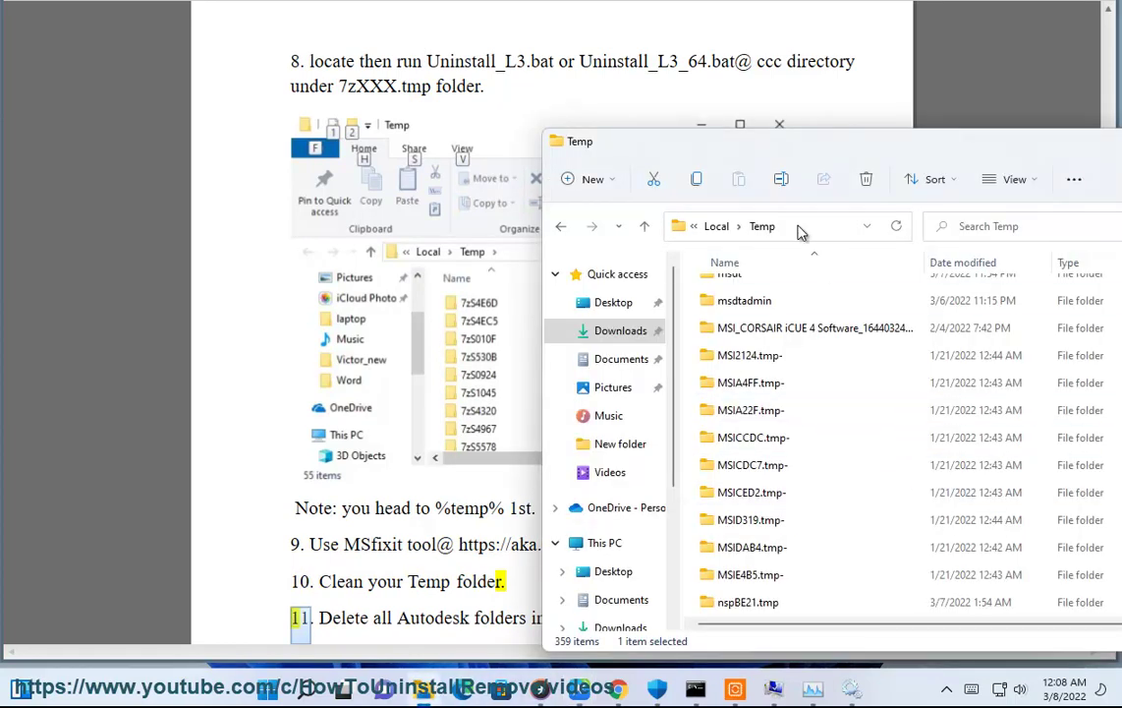
{"action": "left_click", "coordinate": [801, 229]}
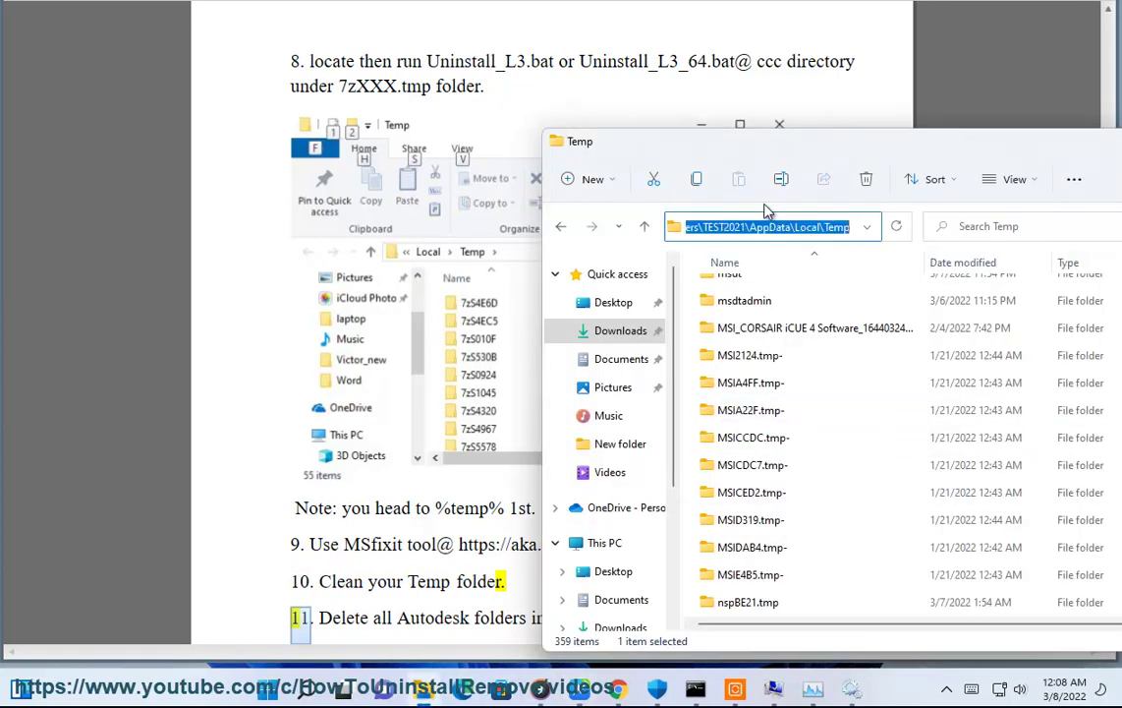
{"action": "left_click", "coordinate": [810, 413]}
{"action": "key", "text": "ctrl+a"}
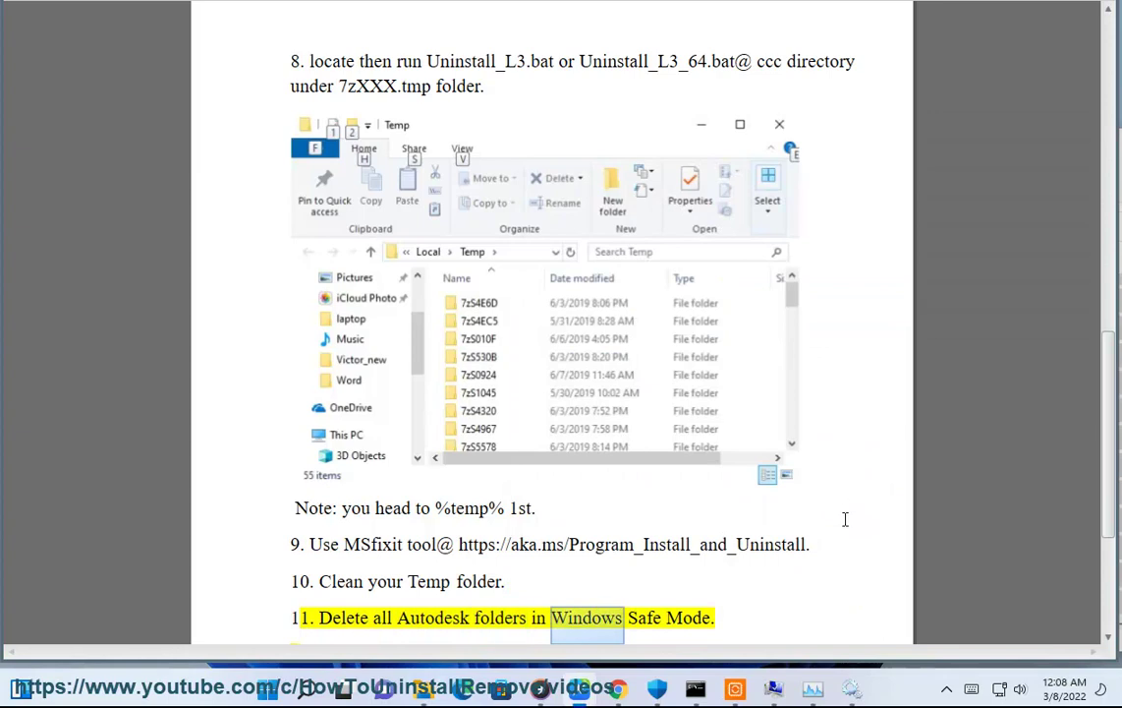
{"action": "left_click", "coordinate": [812, 689]}
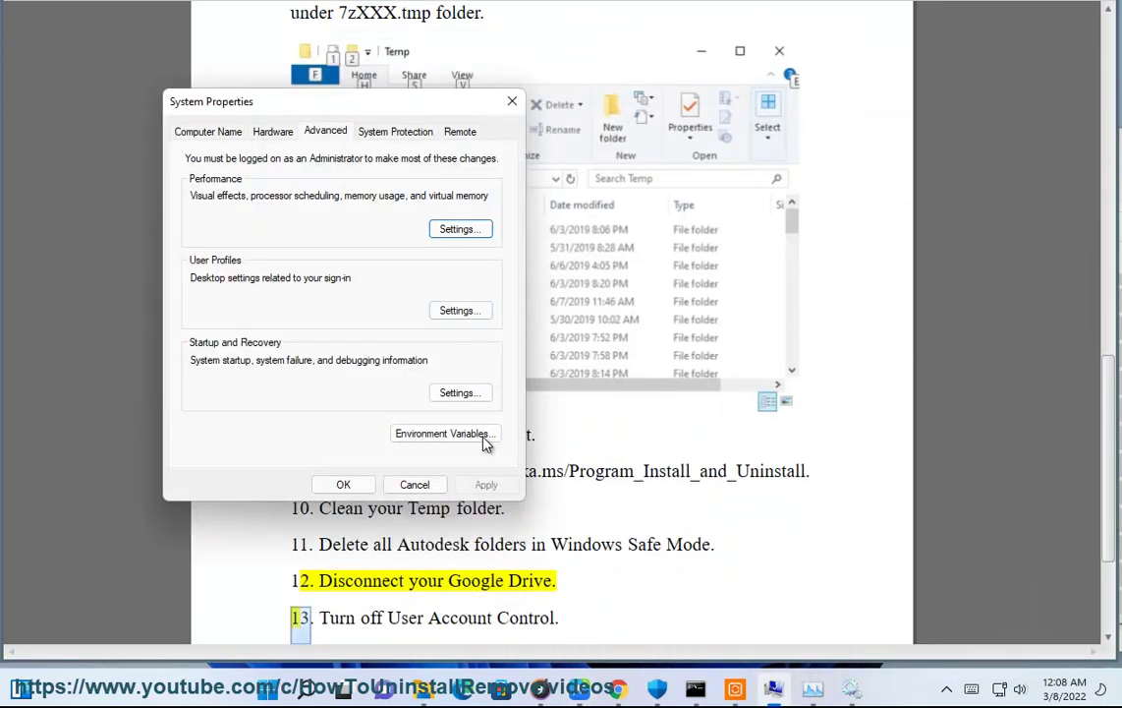
{"action": "left_click", "coordinate": [422, 485]}
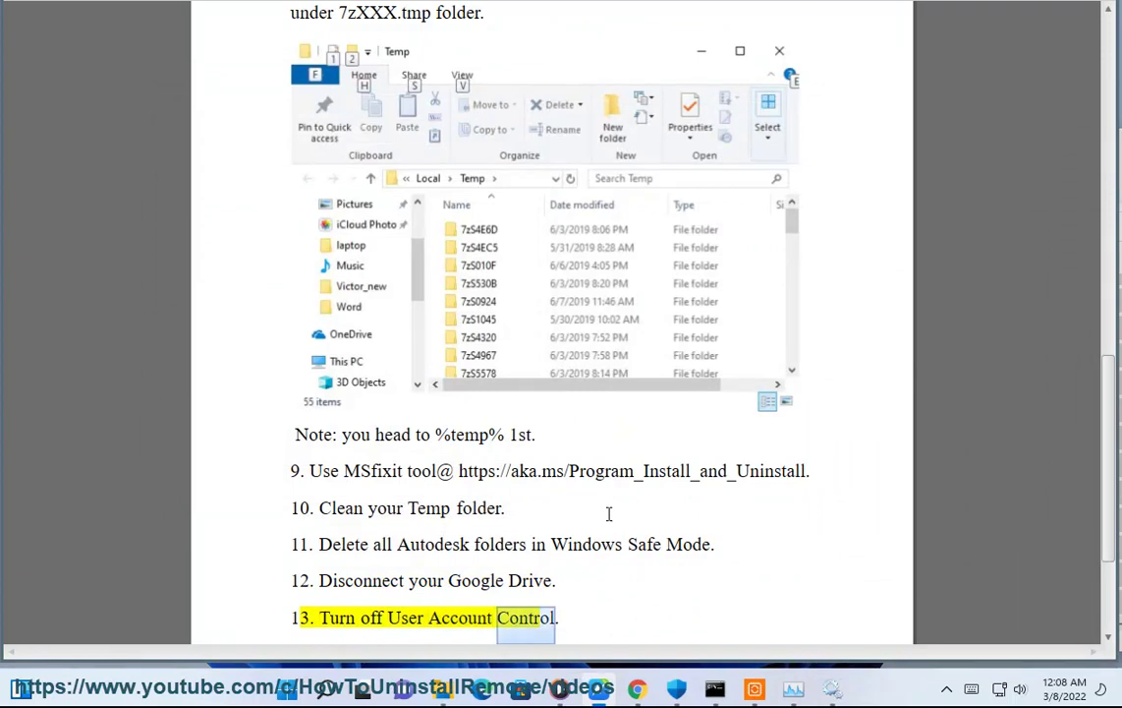